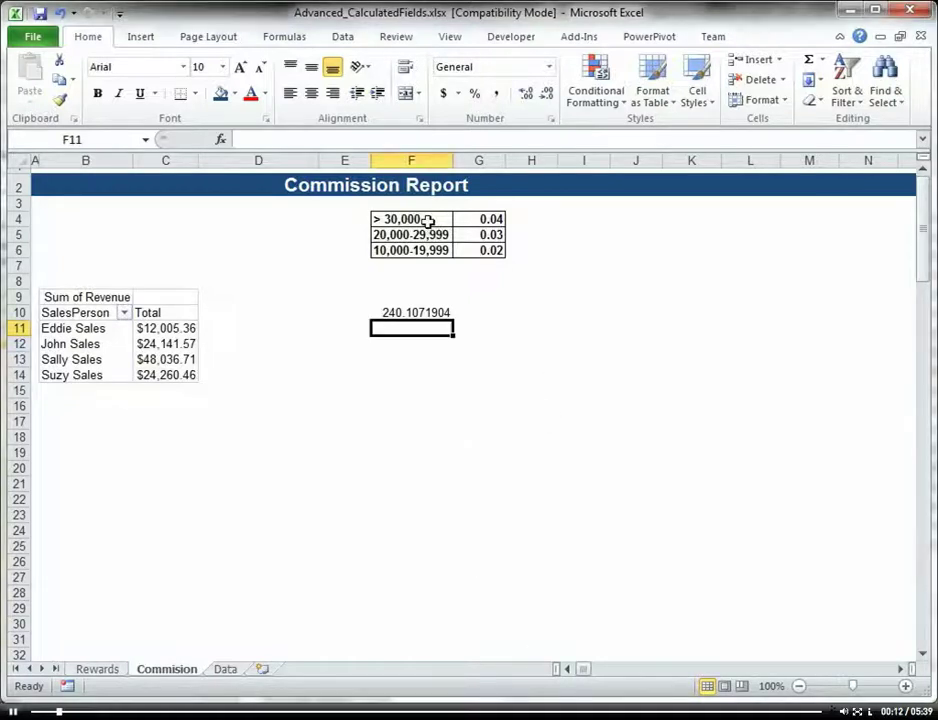
Step: Start an IF formula in cell F11 that returns c11*.04 when c11 is greater than 30000, following the commission tiers in F4:G6
drag(428, 219, 470, 253)
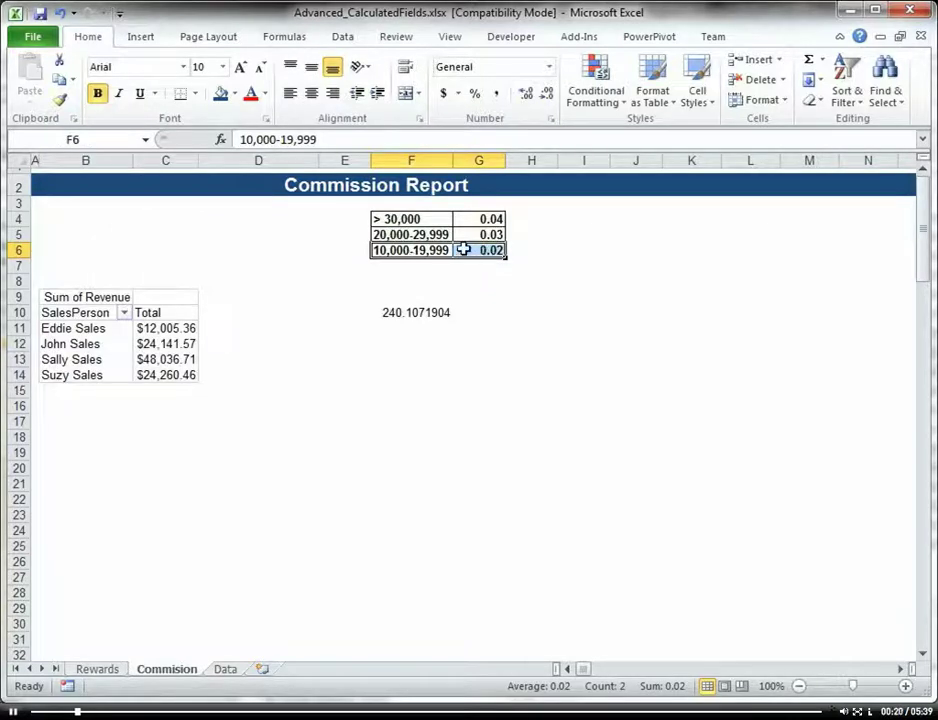
drag(438, 236, 477, 218)
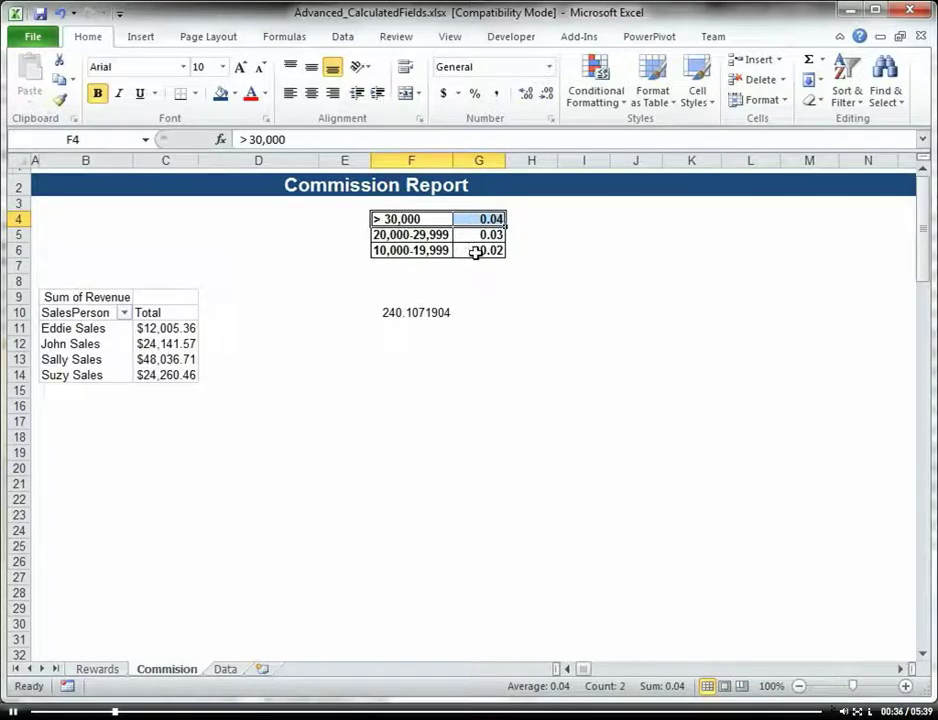
click(385, 331)
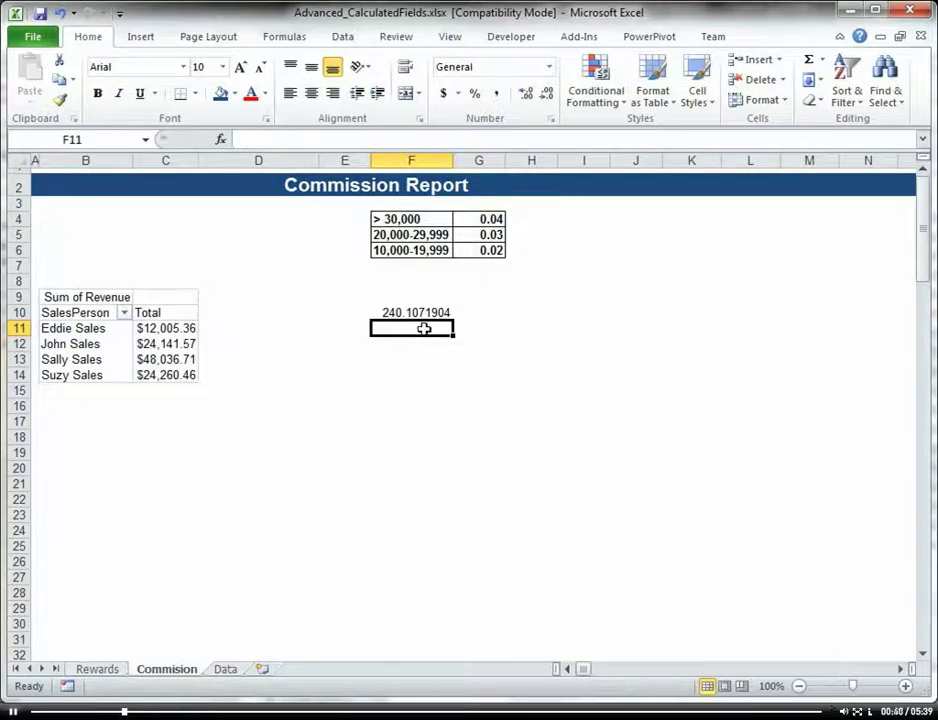
text(=)
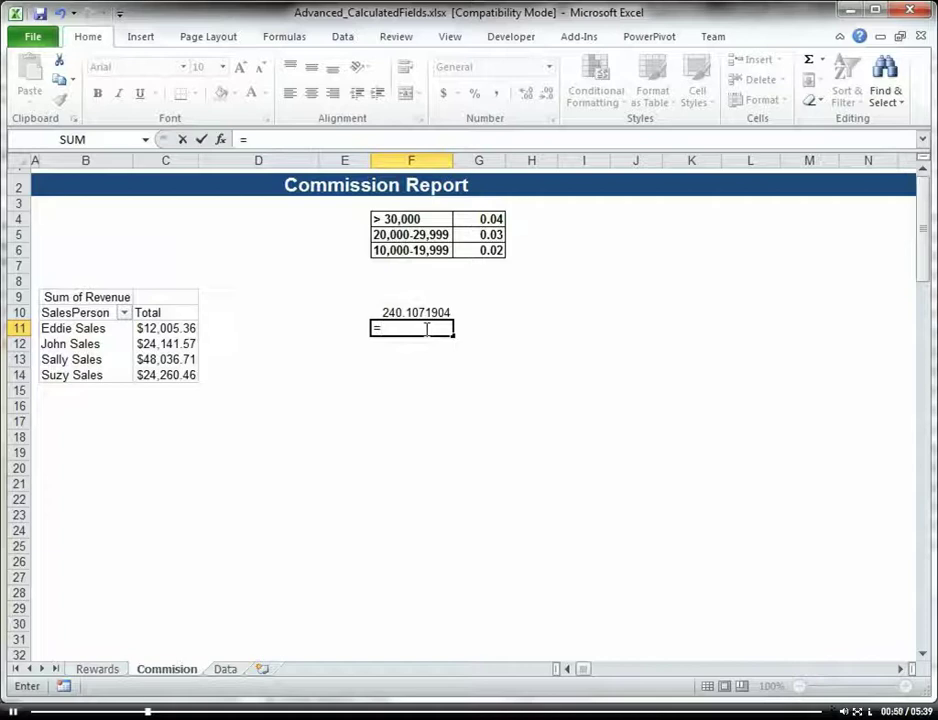
text(if()
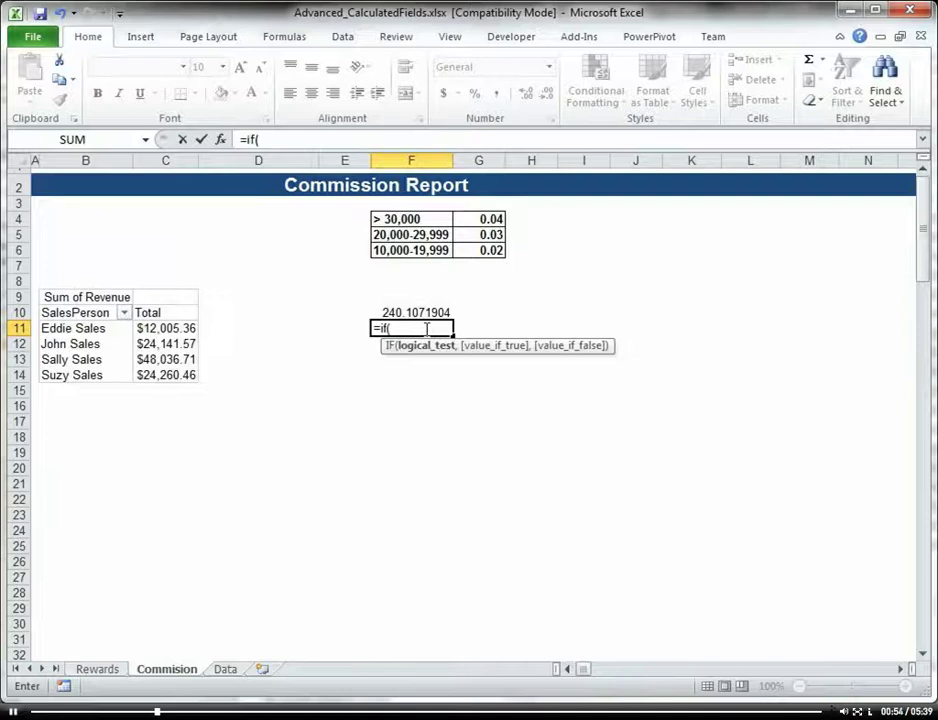
text(c)
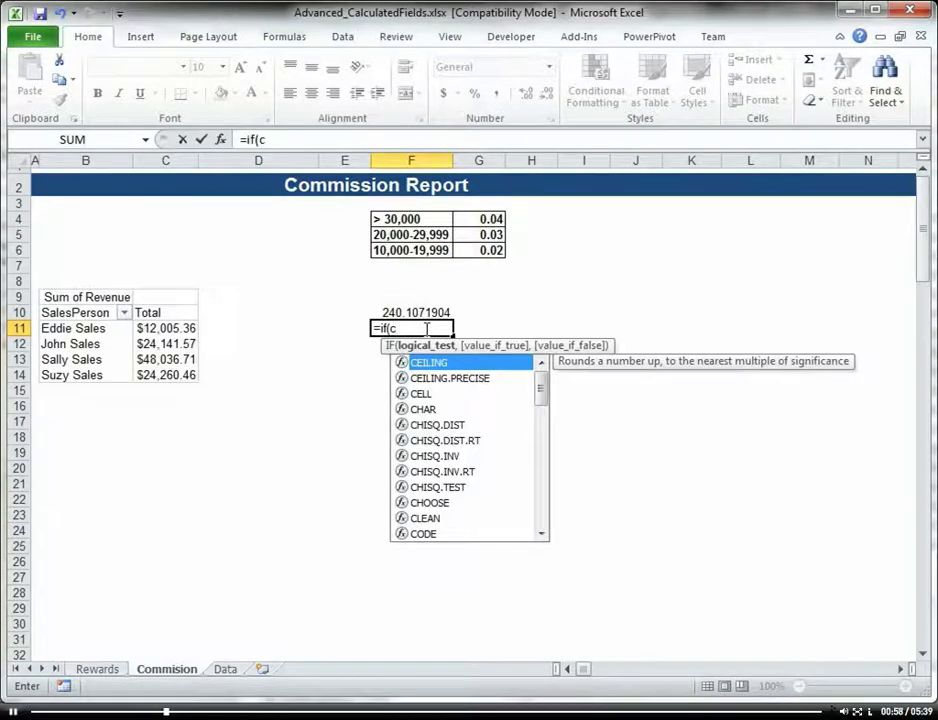
text(11)
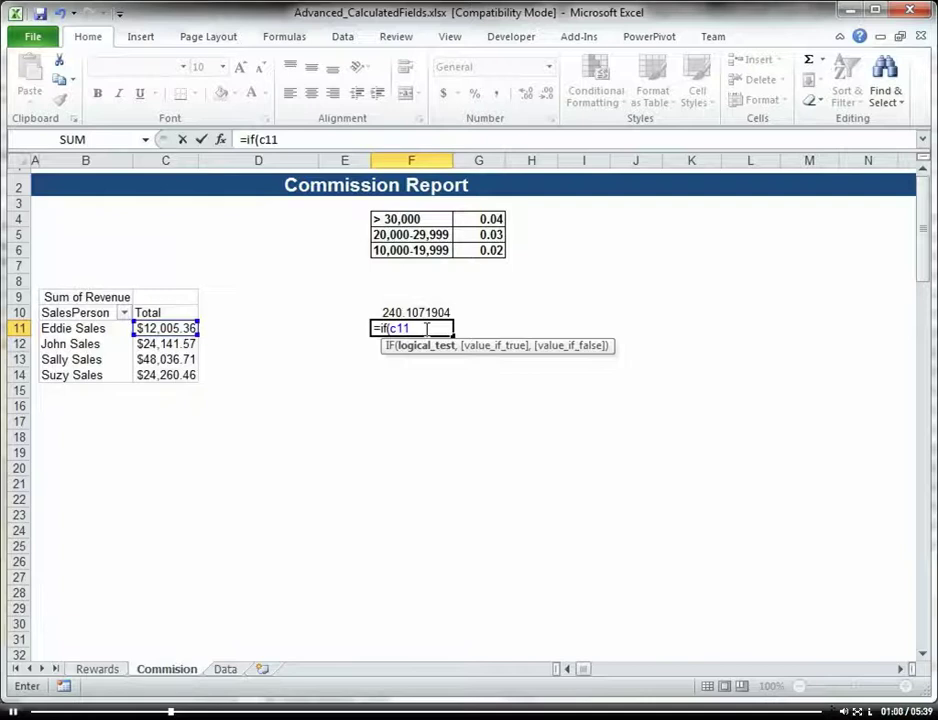
text(>30)
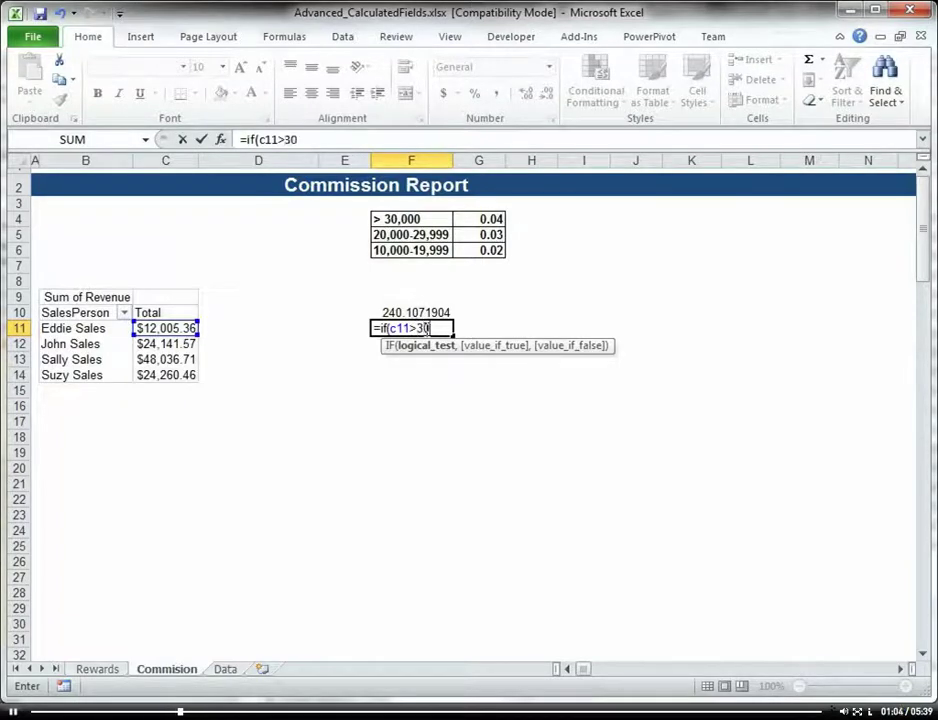
text(,000)
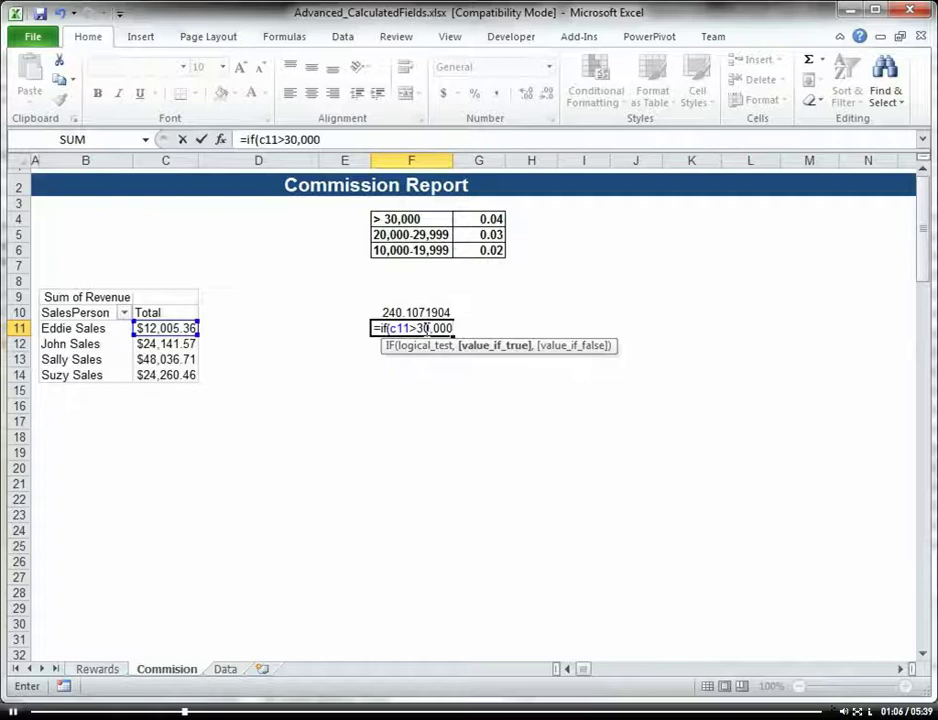
key(BackSpace)
key(BackSpace)
key(BackSpace)
key(BackSpace)
text(0000)
key(BackSpace)
text(,)
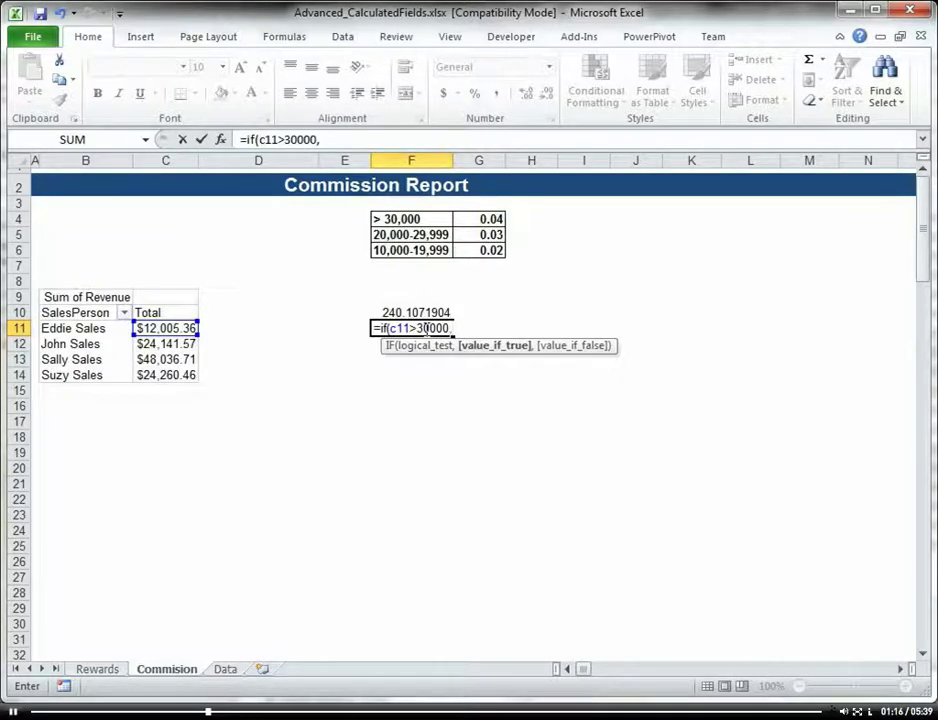
text( c)
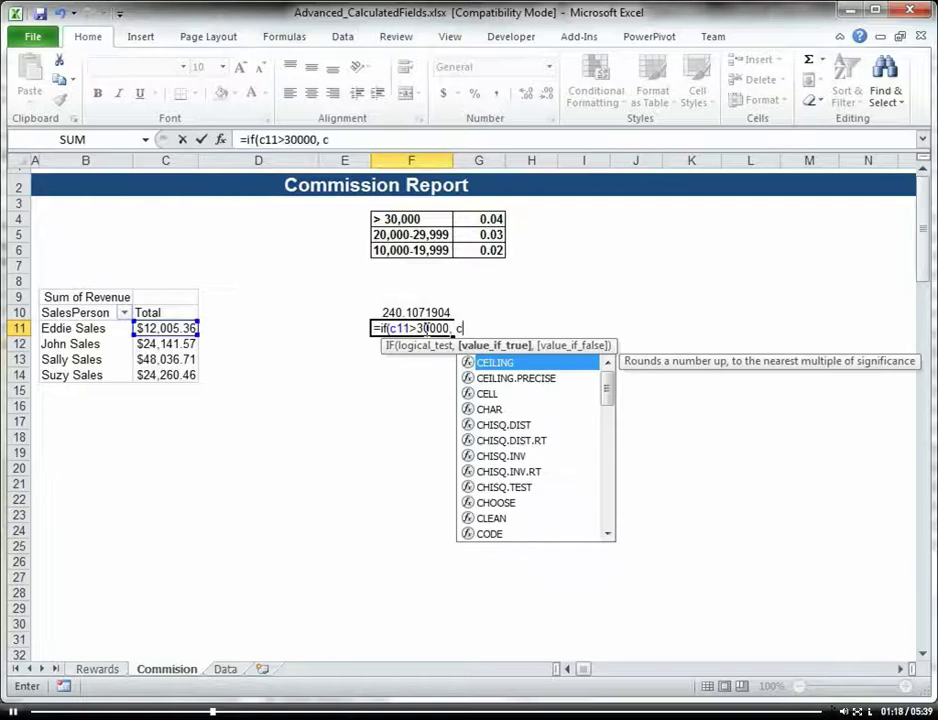
text(11)
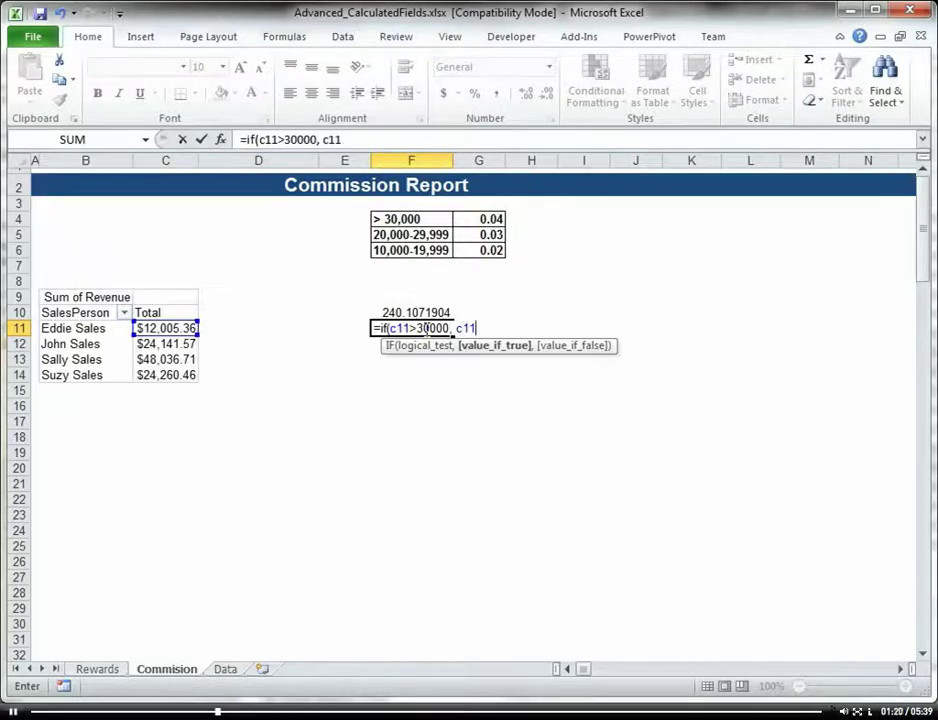
text(*.04,)
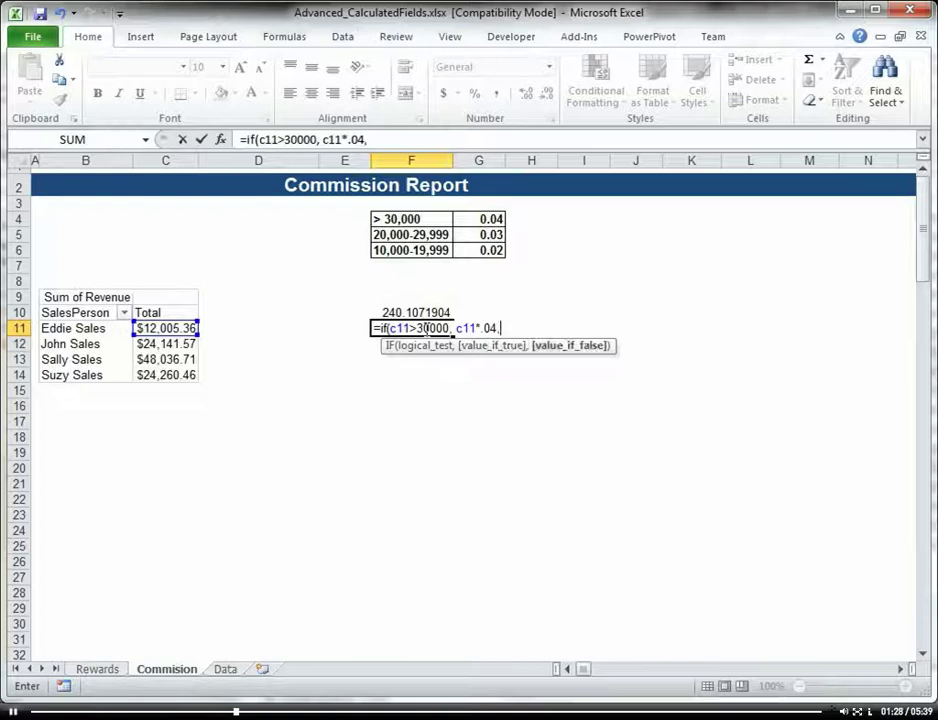
Step: Nest a second IF as the formula's false value, returning c11*.03 when c11 is greater than 20000
text(if()
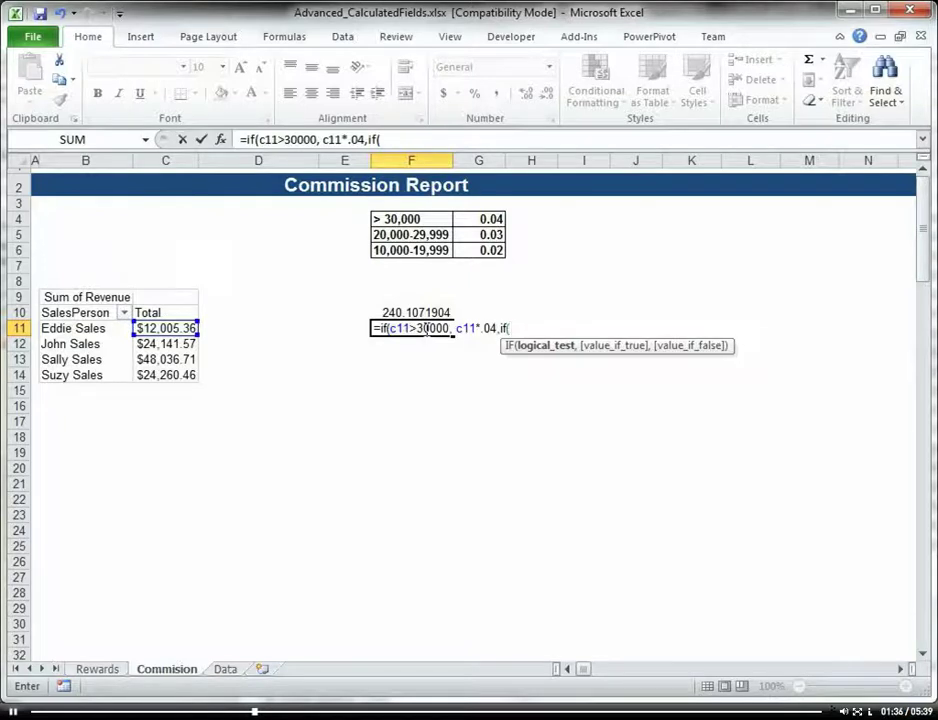
text(c11>)
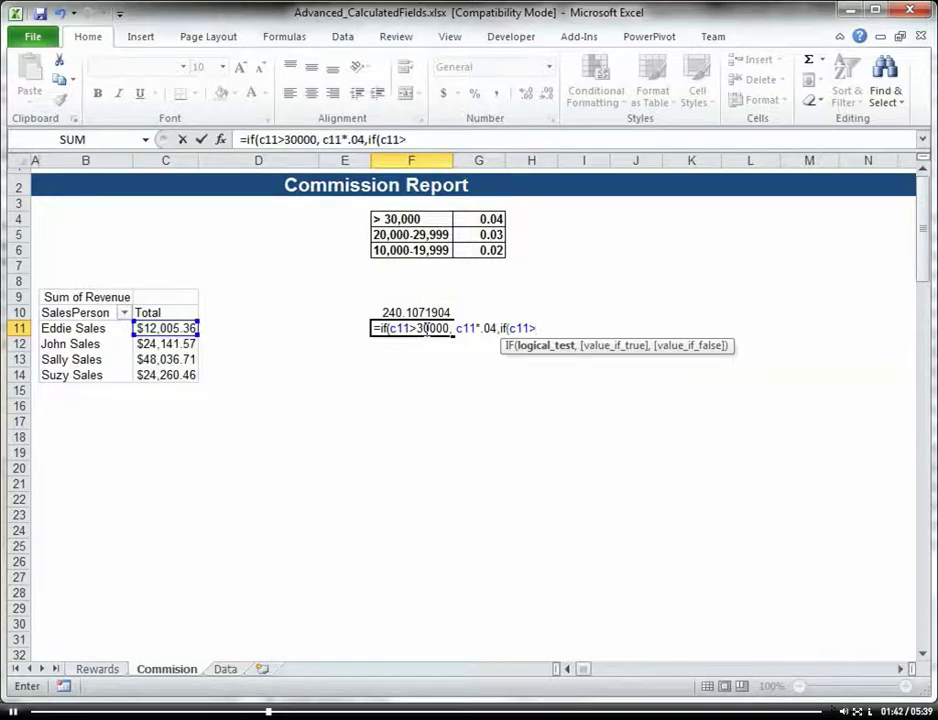
text(20,)
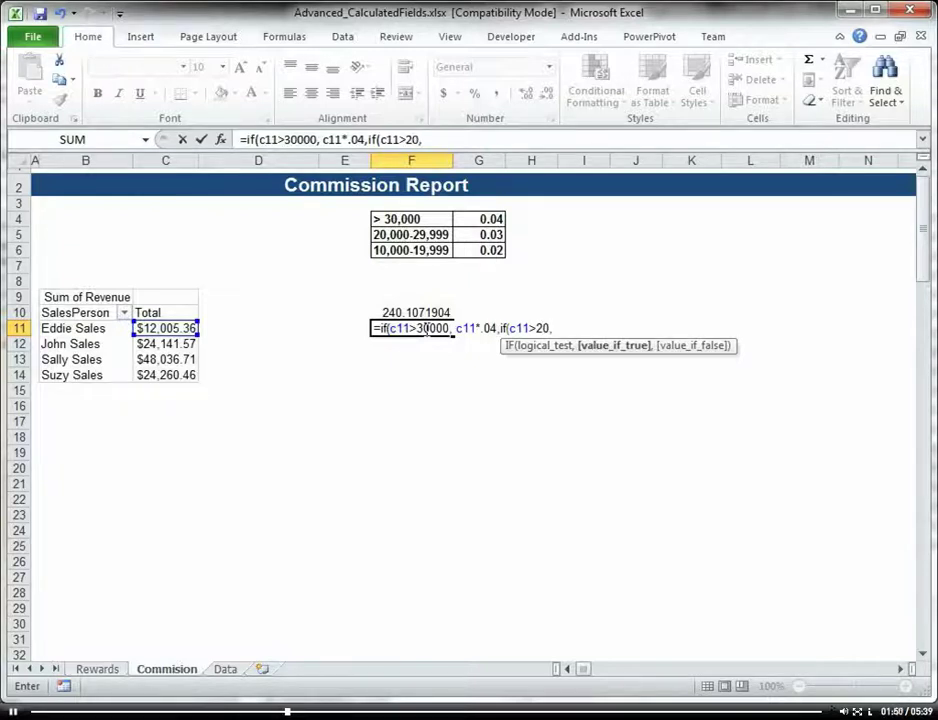
key(BackSpace)
text(000,)
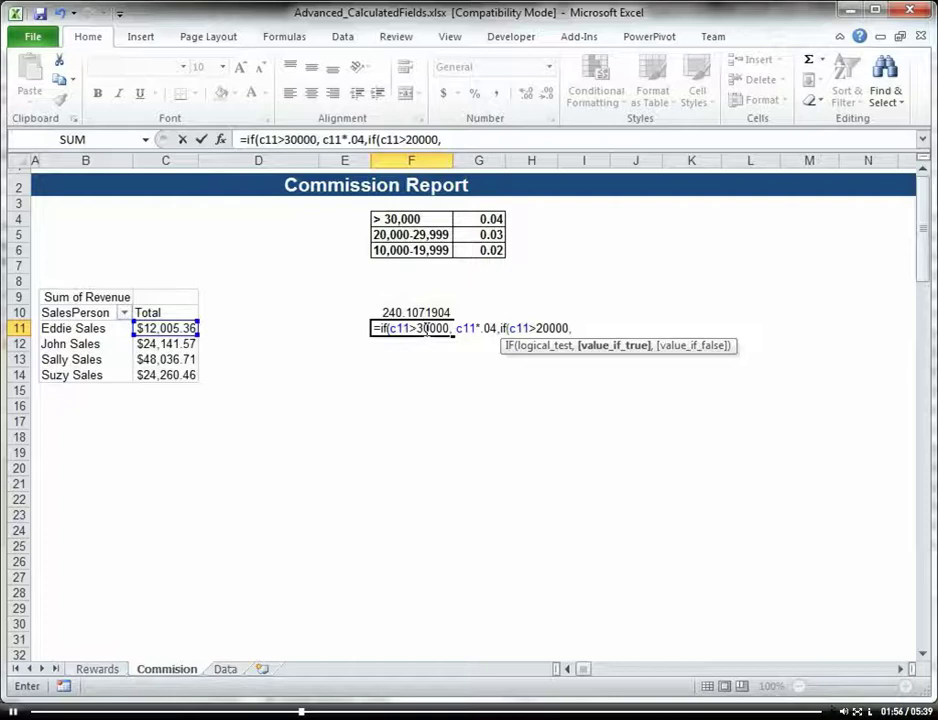
text(c11*)
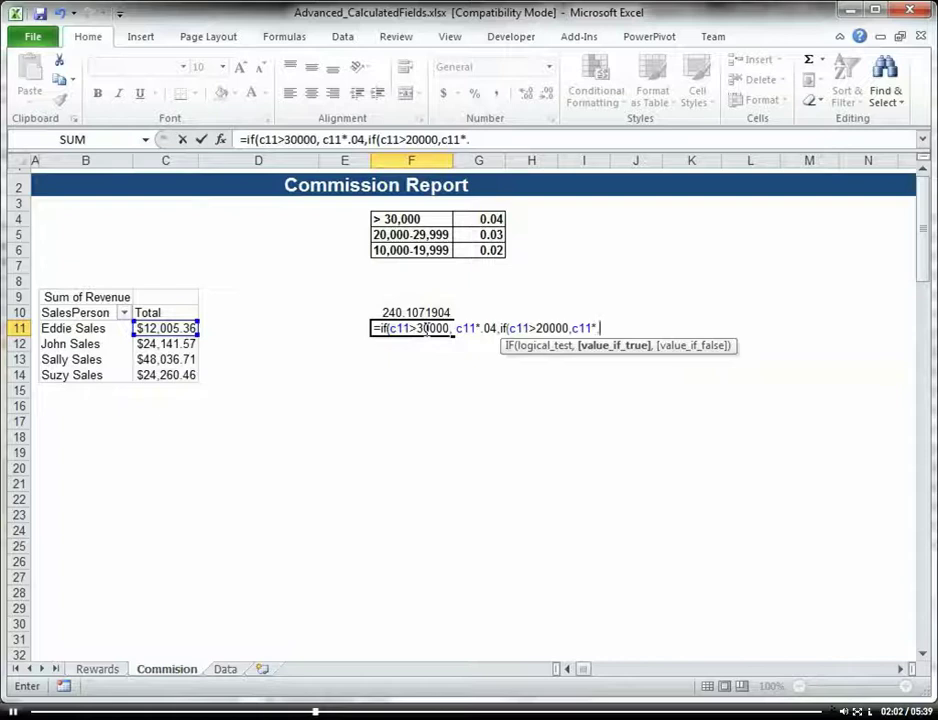
text(.03)
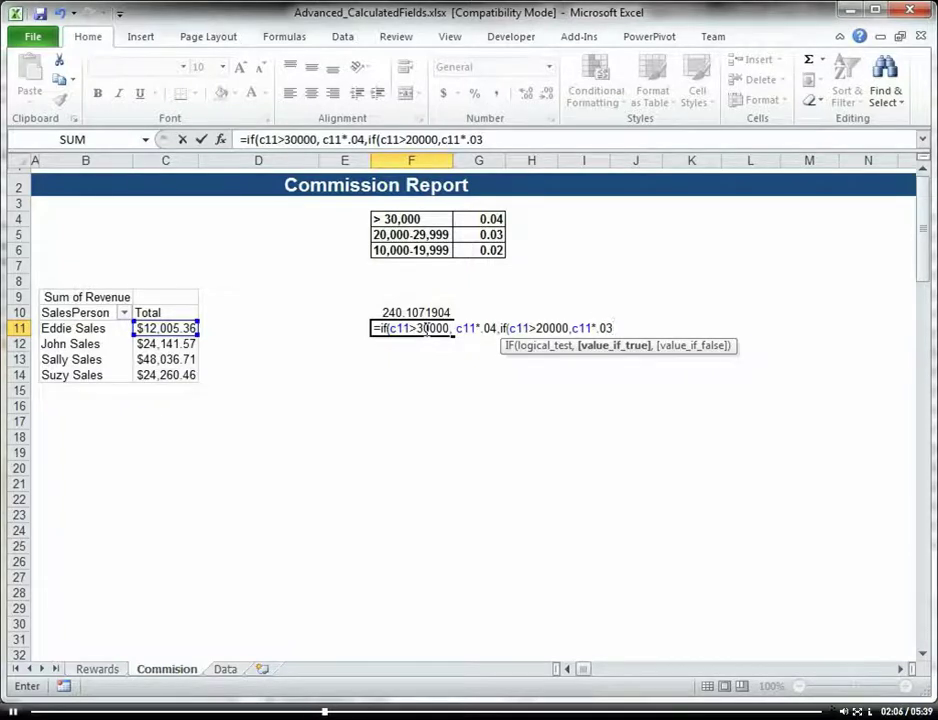
text(,)
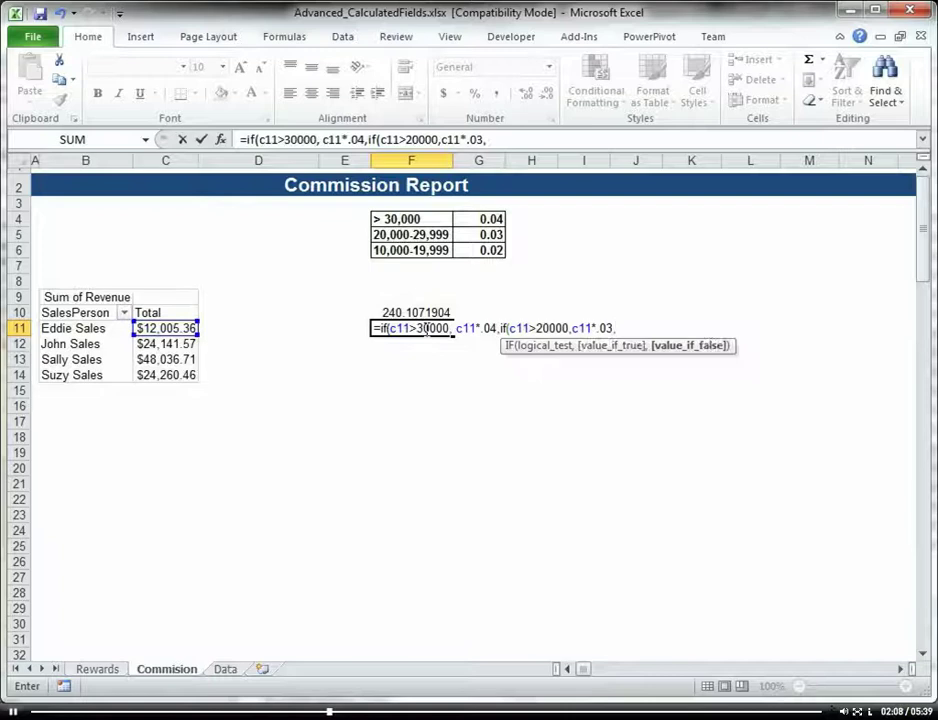
Step: Nest a third IF returning c11*.02 when c11 is greater than 10000, close all parentheses and enter the formula
text(if()
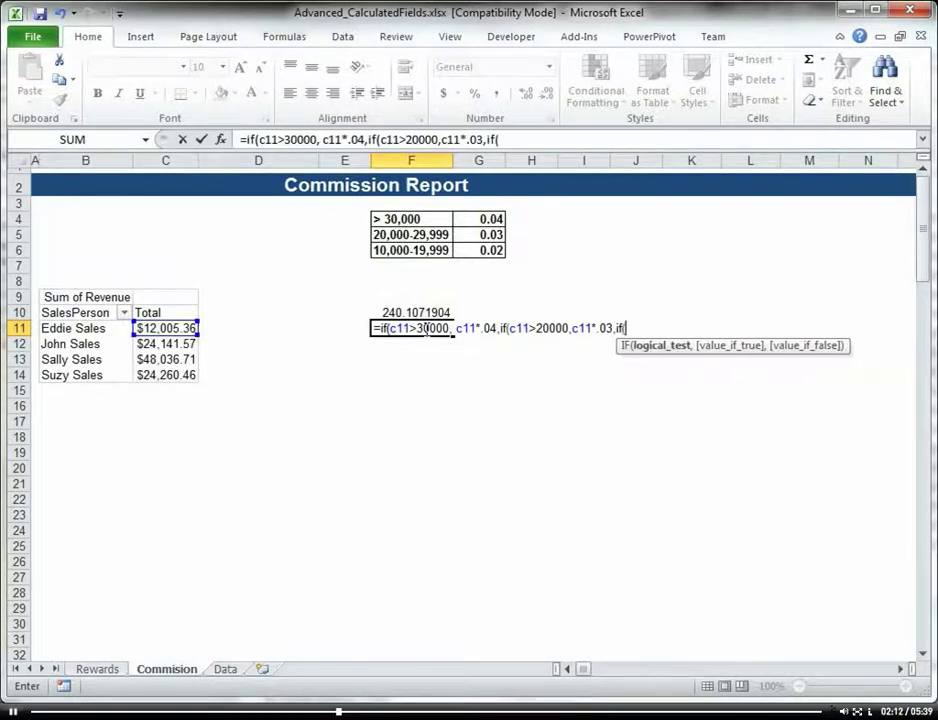
text(c11>10)
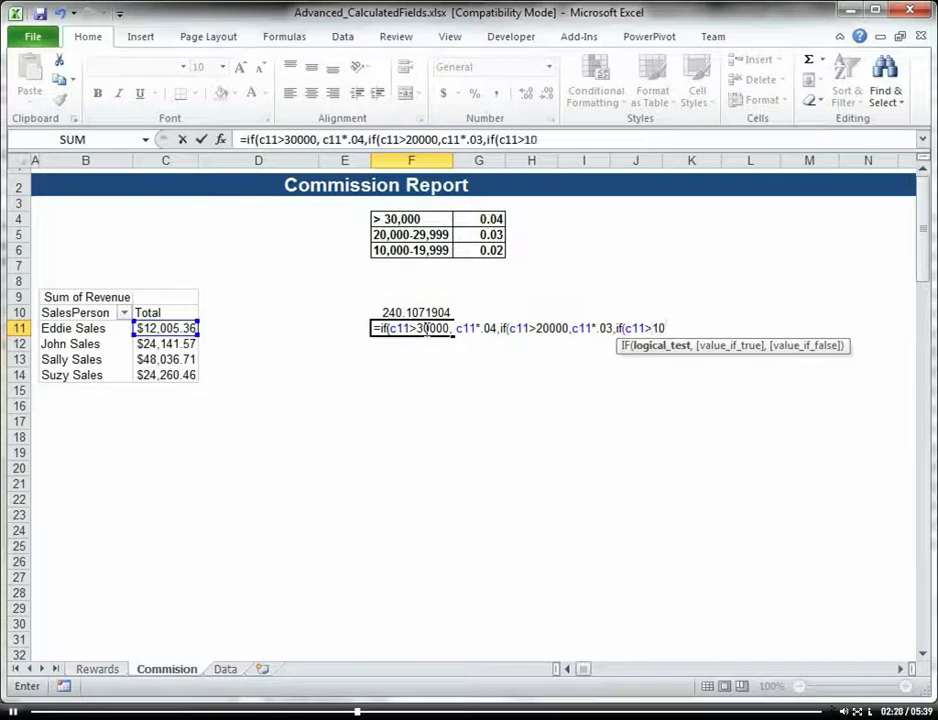
text(,)
key(BackSpace)
text(000)
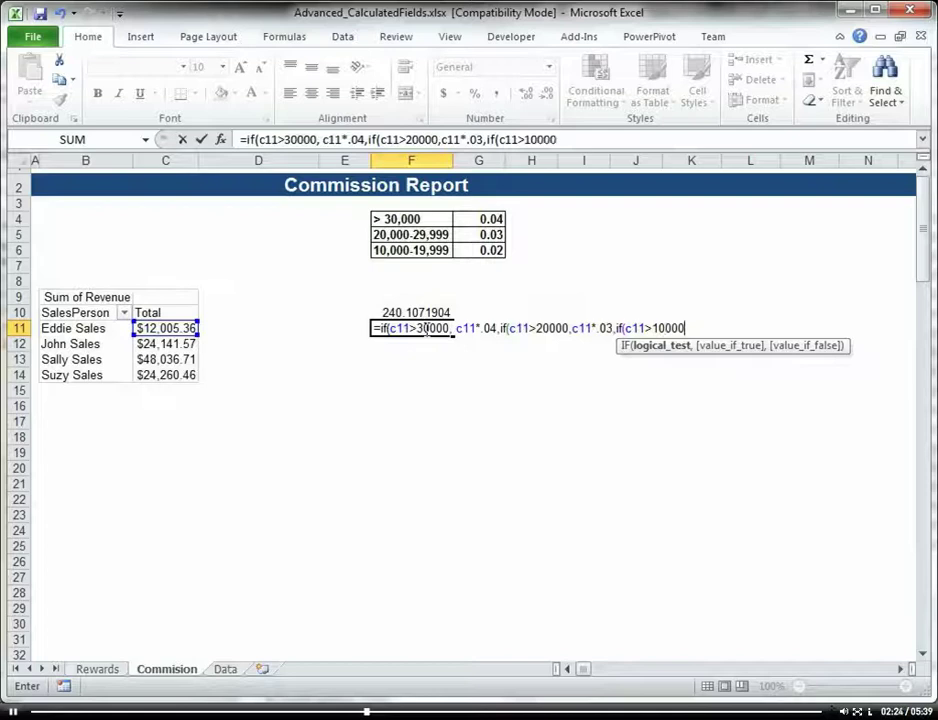
text(,)
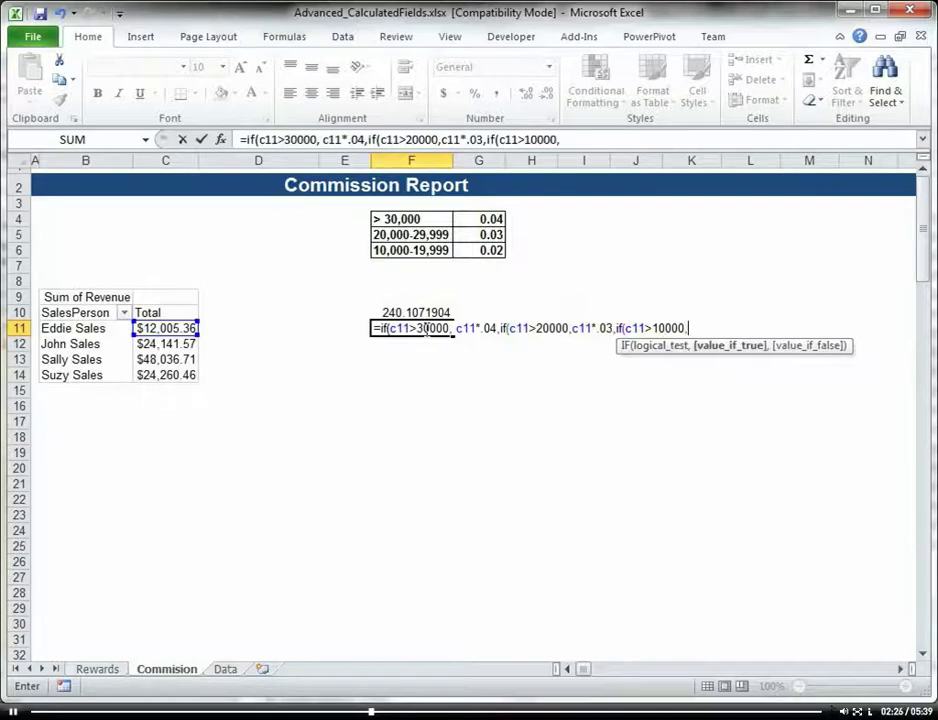
text(c11*)
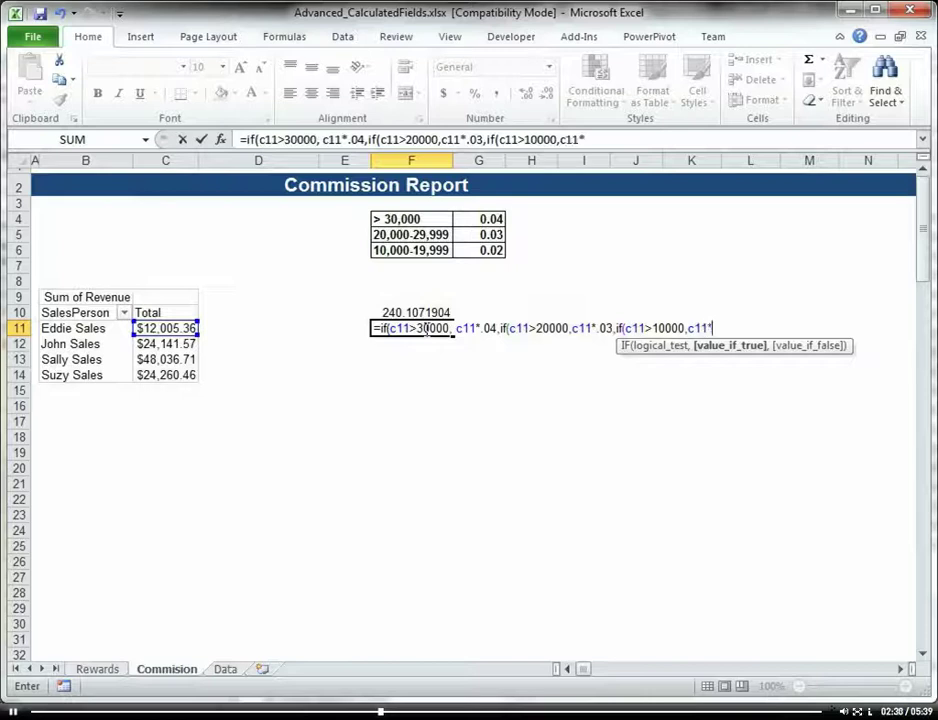
text(.02))
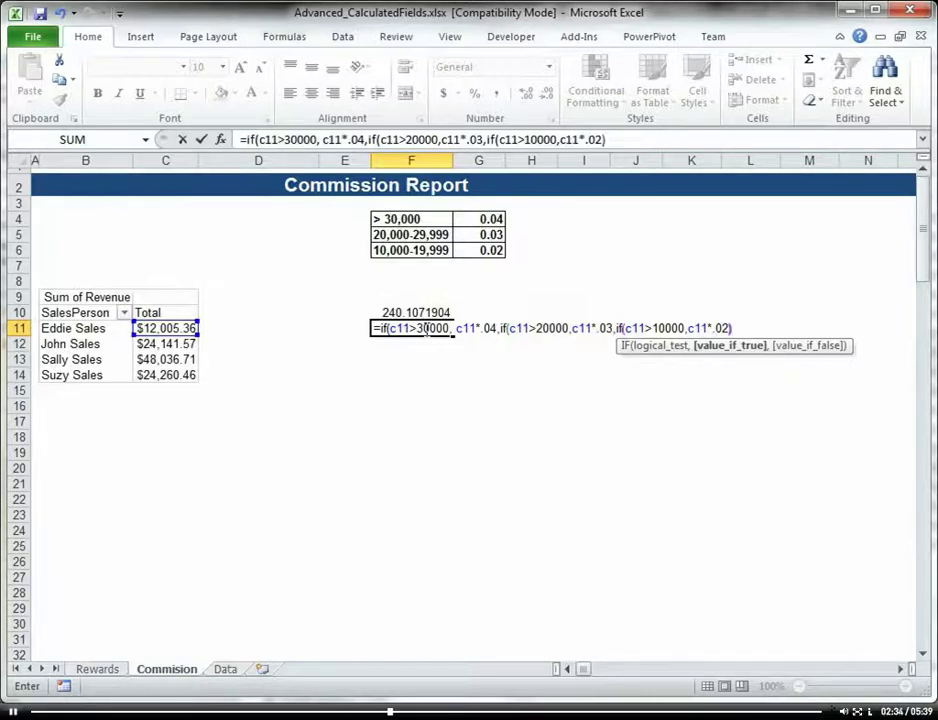
text()))
key(Return)
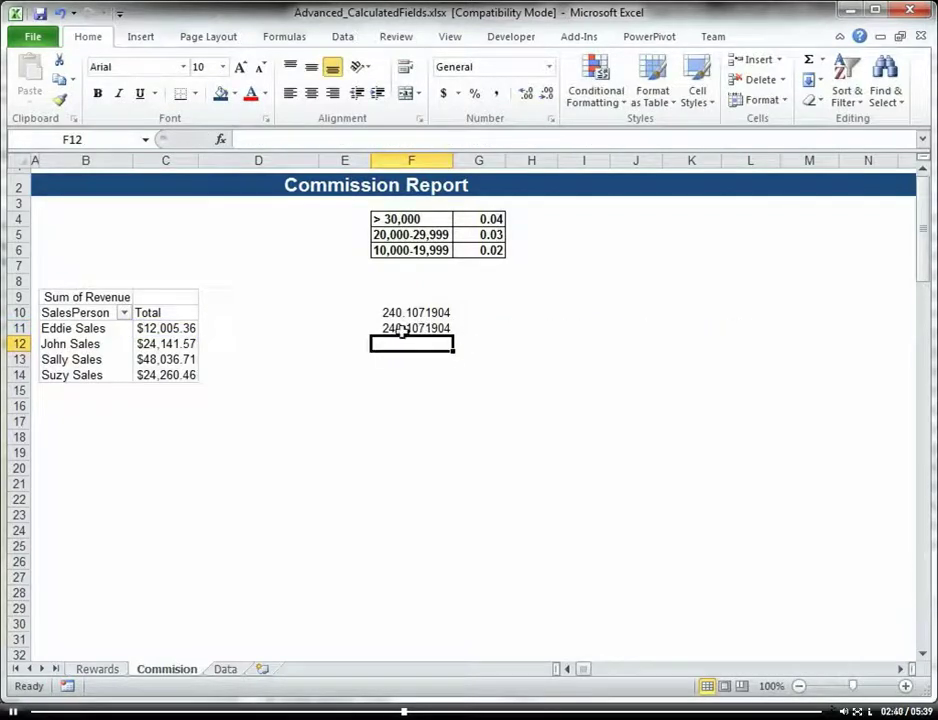
Step: Copy the full formula text from cell F11, switch to Notepad and replace the OFFSET formula there with it
click(389, 328)
click(678, 136)
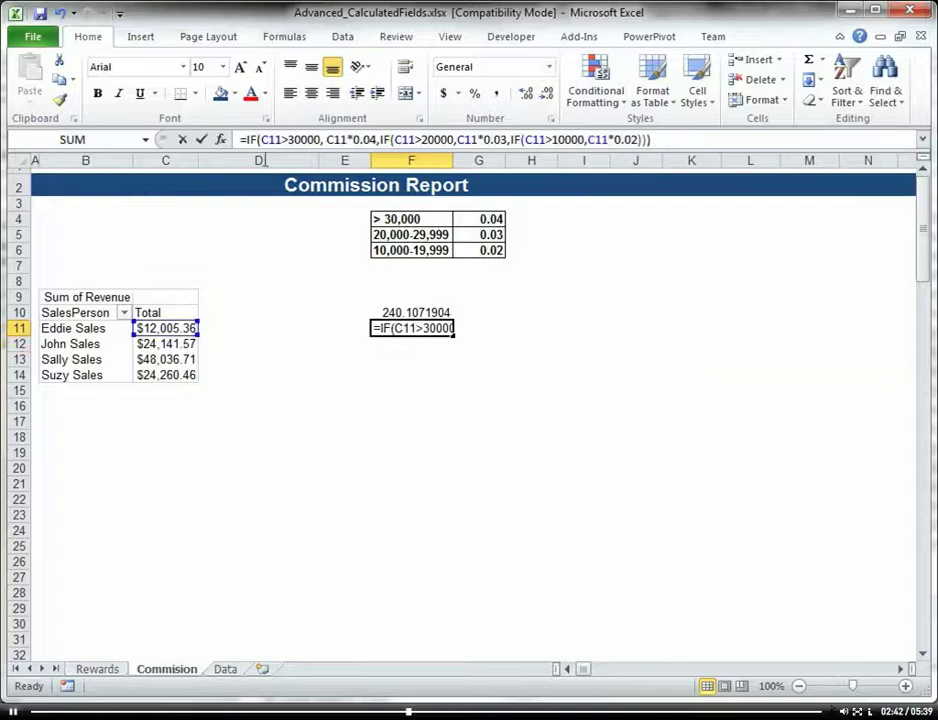
drag(678, 136, 238, 140)
key(ctrl+c)
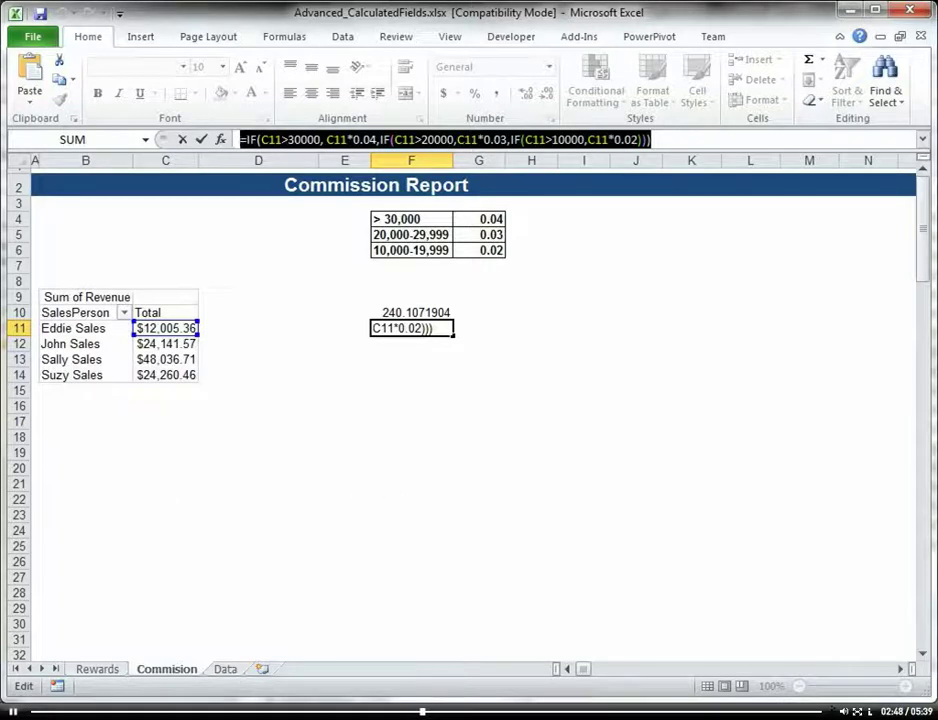
key(alt+Tab)
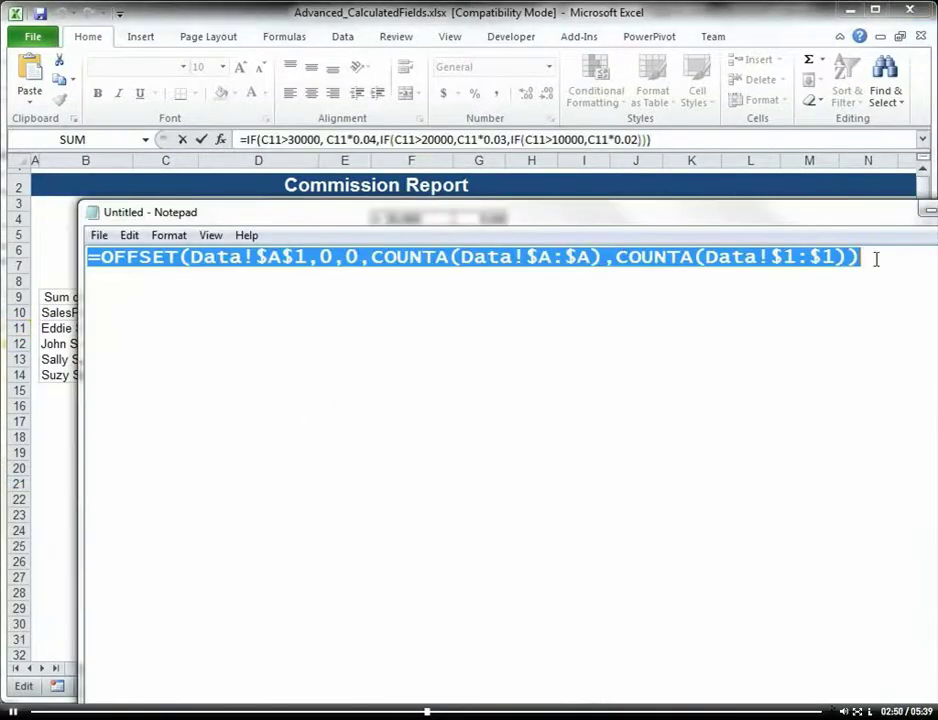
drag(876, 259, 88, 258)
key(ctrl+v)
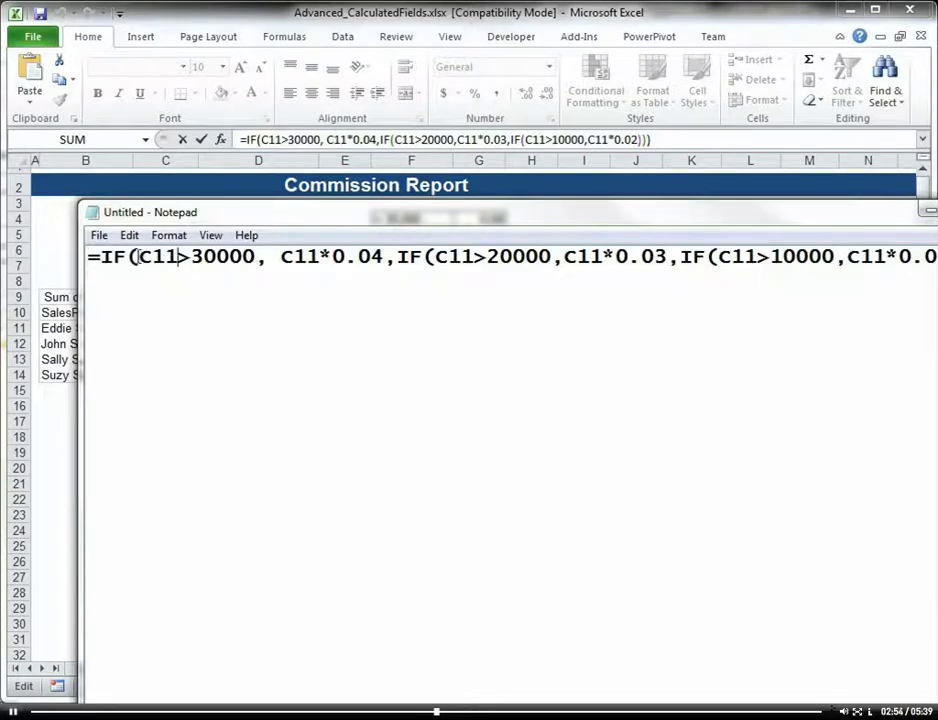
Step: In the pasted formula, replace C11 with "Revenue" in the >30000 test and with "Revnue" in the *0.04 result
drag(140, 258, 183, 258)
text(Revenue)
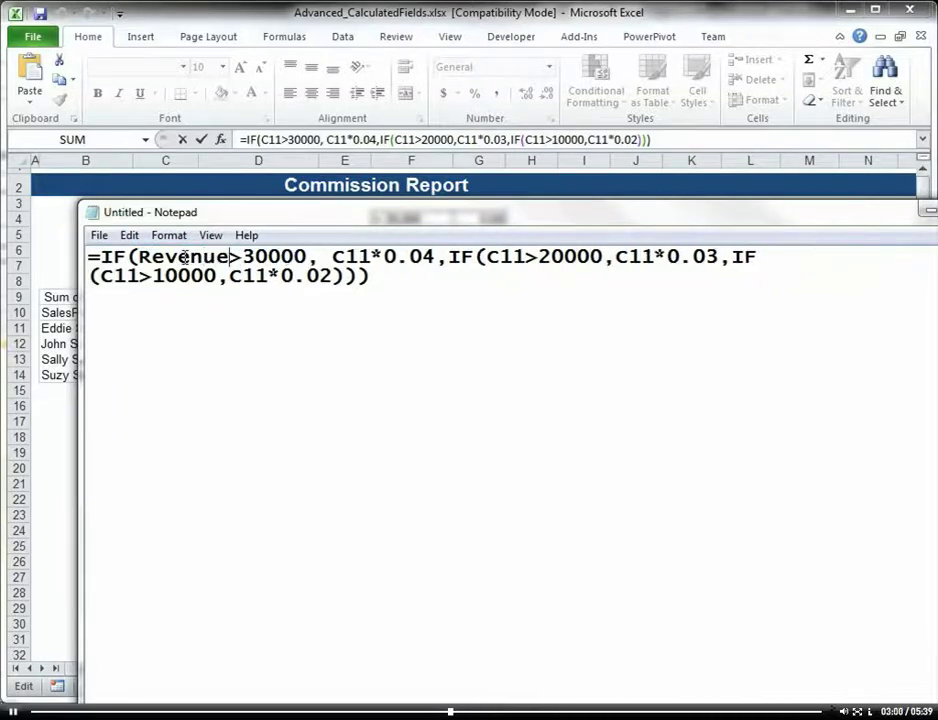
key(Right)
key(Right)
key(Right)
key(Right)
key(Right)
key(Right)
key(Right)
key(Right)
key(shift+Right)
key(shift+Right)
key(shift+Right)
text(Revnue)
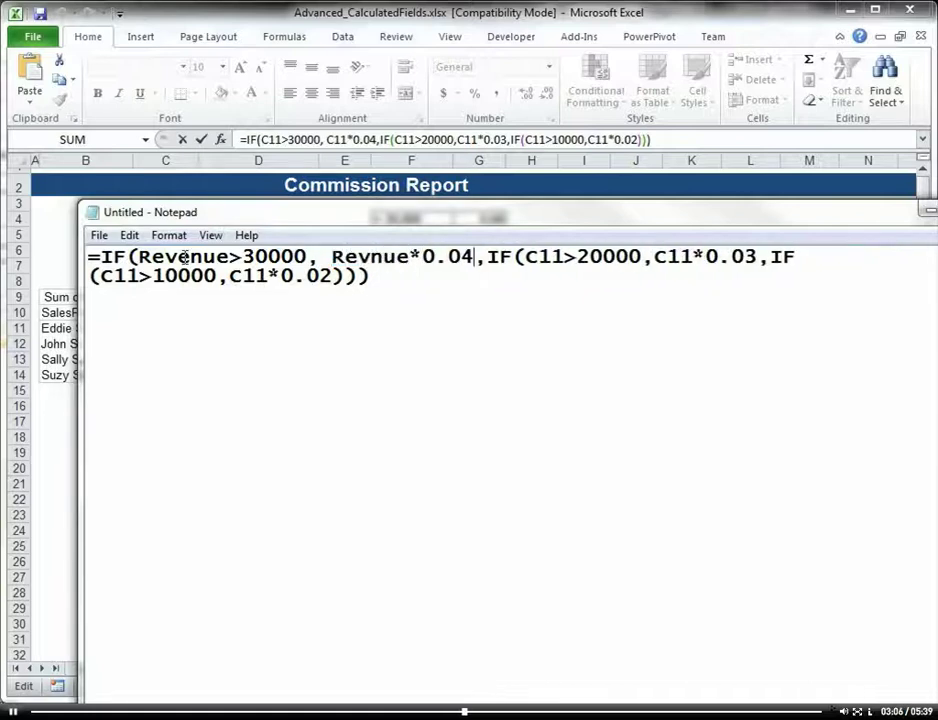
Step: Replace the C11 reference in the >20000 test of the second IF with "Revenue"
key(Right)
key(Right)
key(Right)
key(Right)
key(Right)
key(Right)
key(Right)
key(Right)
key(Right)
key(shift+Right)
key(shift+Right)
key(shift+Right)
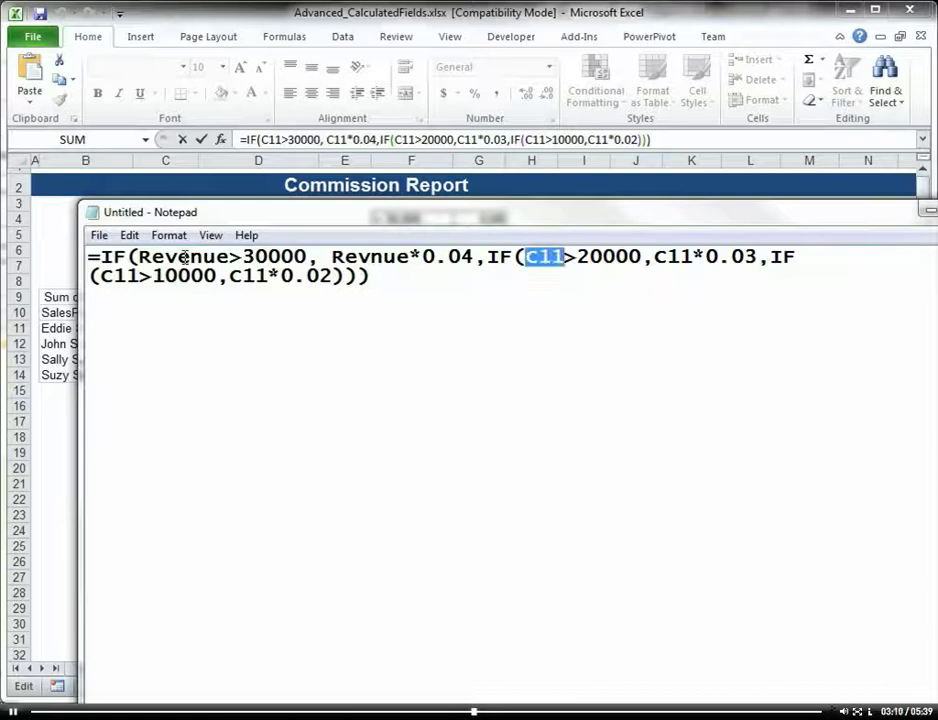
text(Revenue)
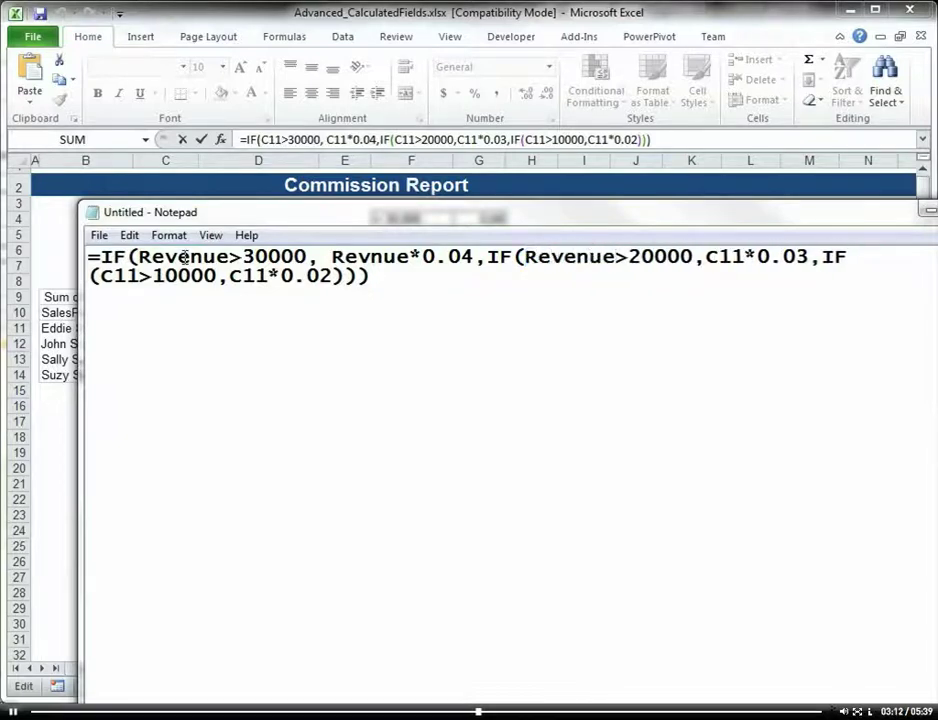
Step: Replace all remaining occurrences of c11 in the Notepad formula with "Revenue" and close the replace dialog
key(ctrl+h)
text(c11)
key(Tab)
text(Re)
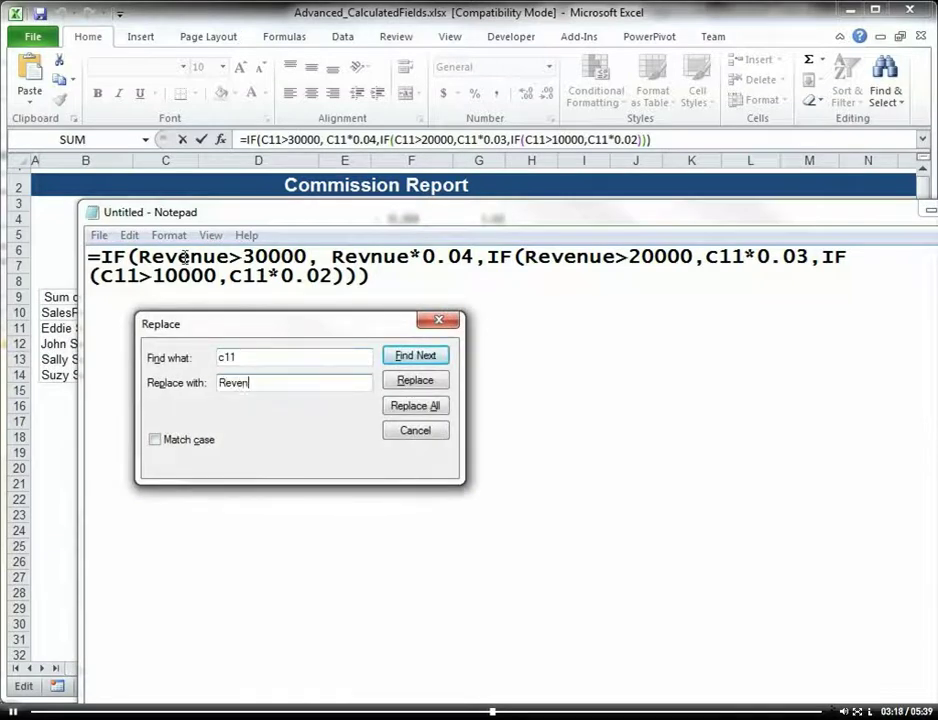
text(ue)
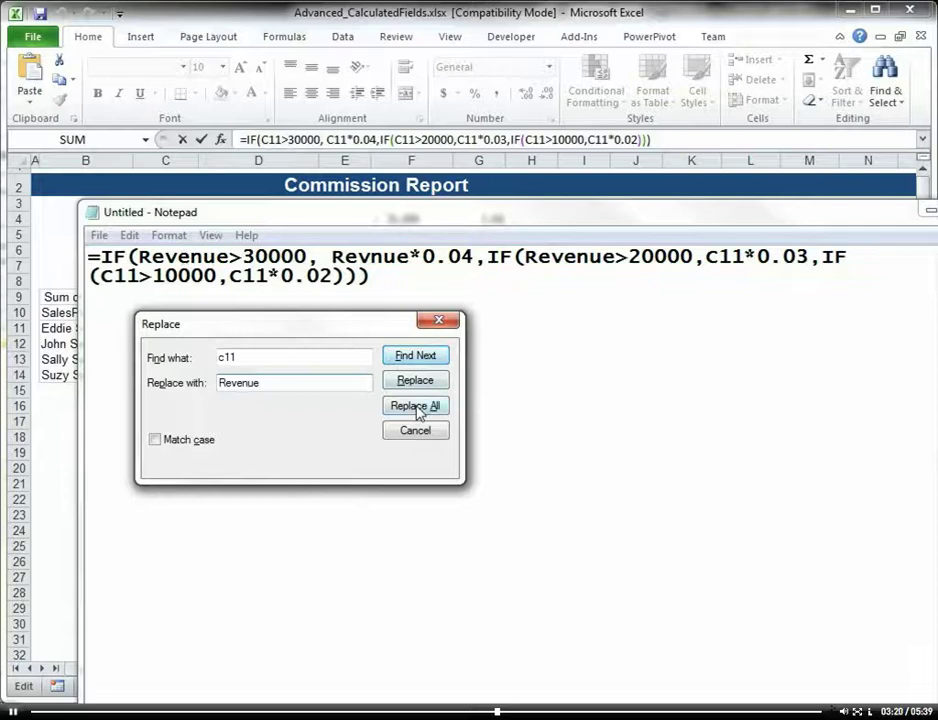
click(415, 406)
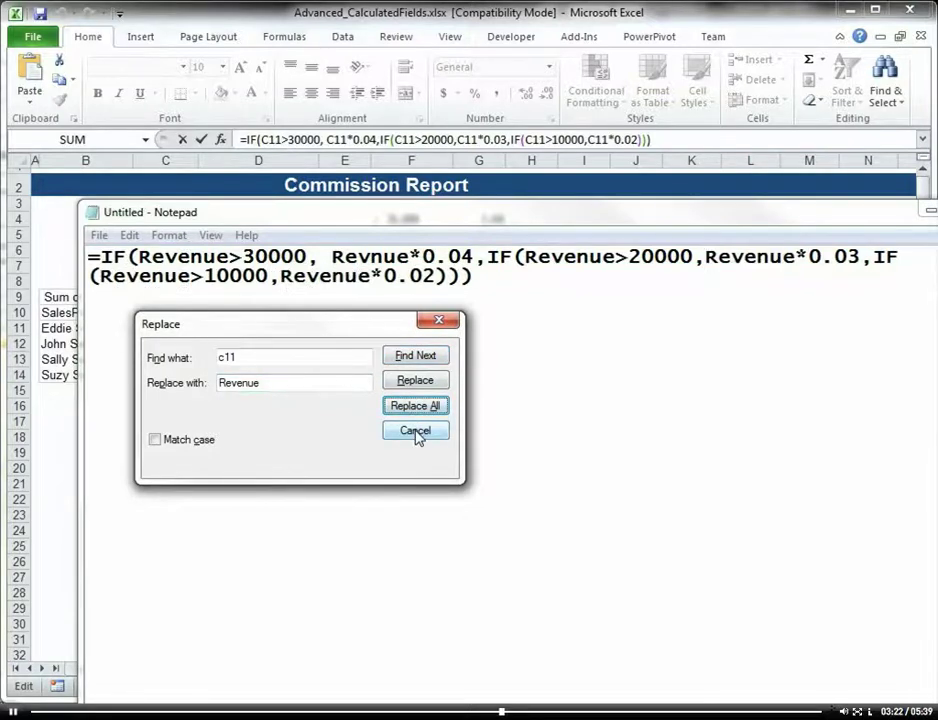
click(438, 320)
Step: Copy the full converted formula from Notepad, switch back to Excel and finish the entry in cell F11
drag(474, 277, 87, 254)
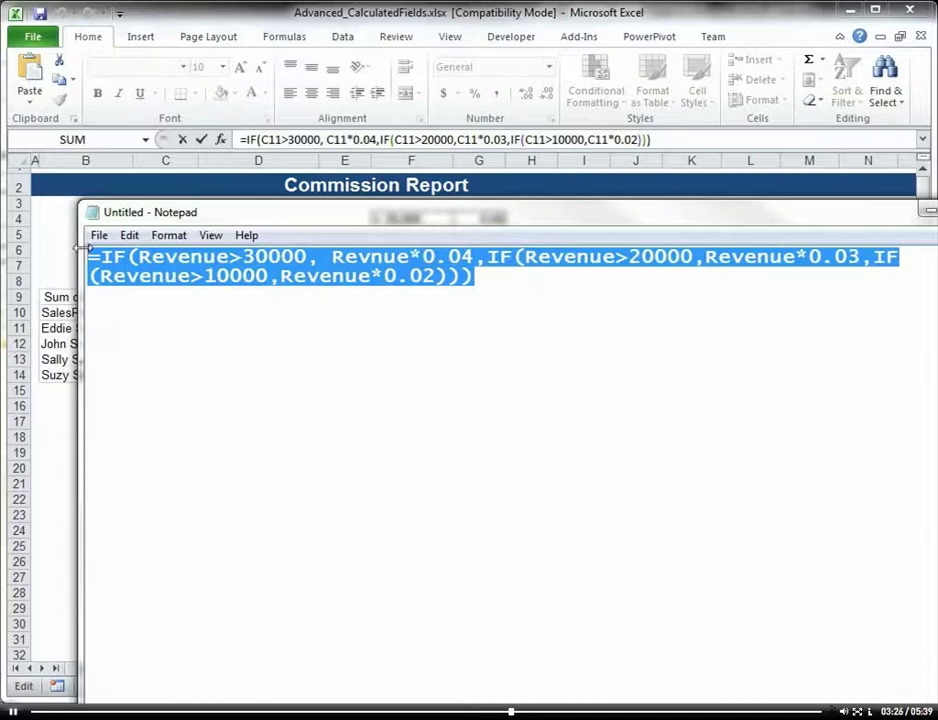
triple_click(667, 141)
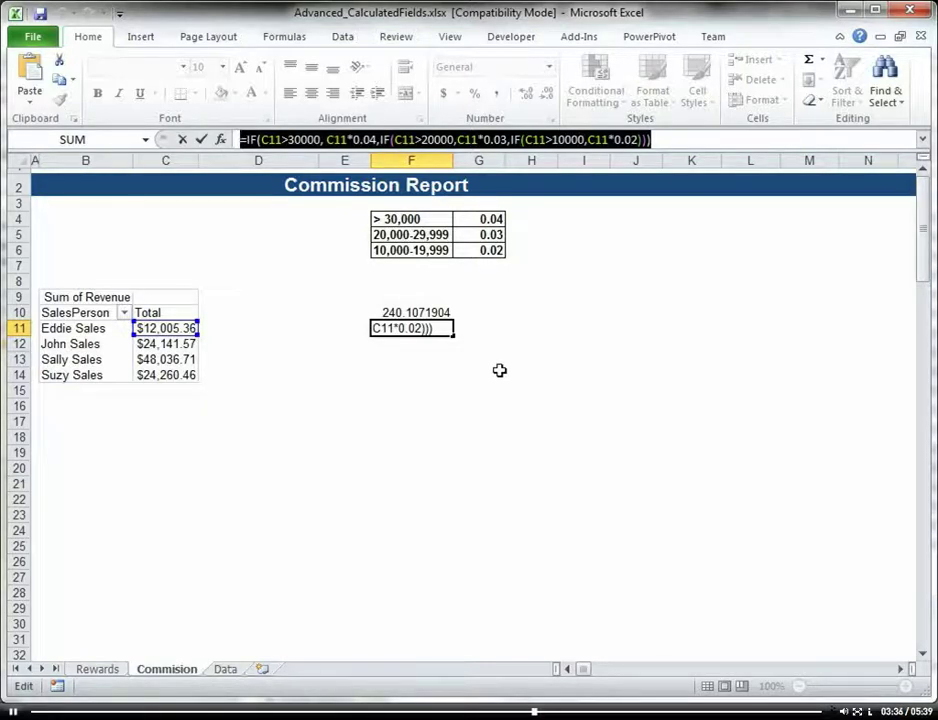
key(Return)
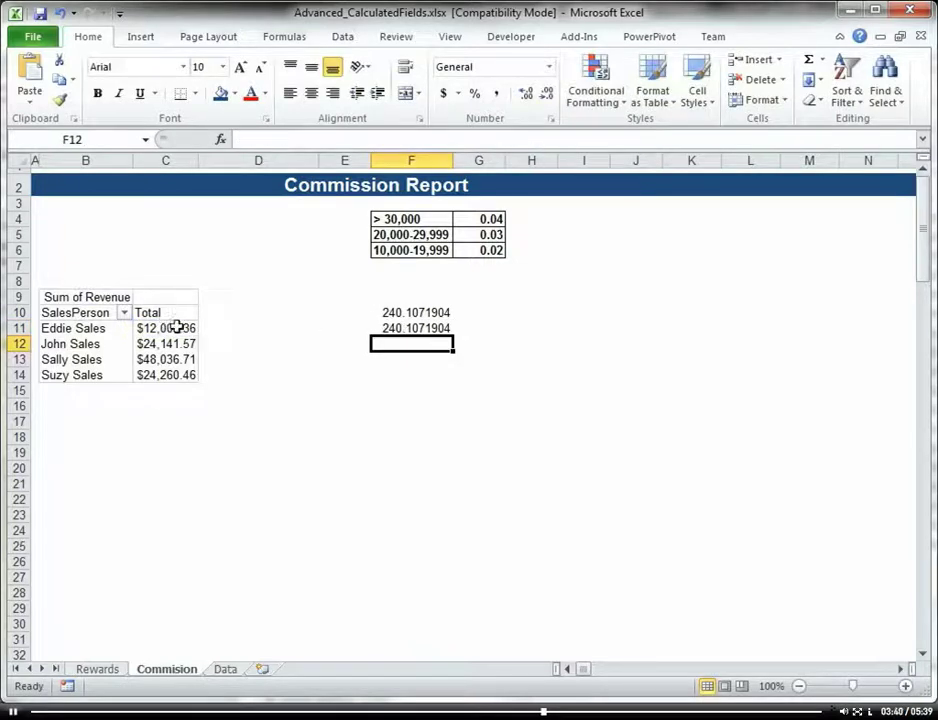
Step: Start a new calculated field for the pivot table, name it "*Sales Commission" and paste the copied formula into it
click(172, 330)
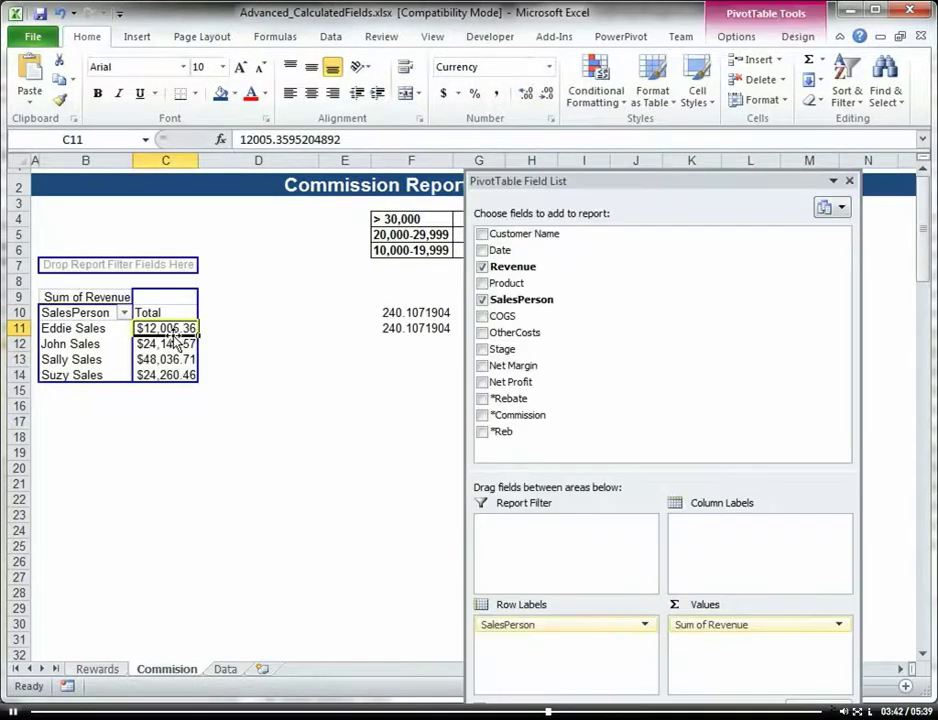
click(737, 37)
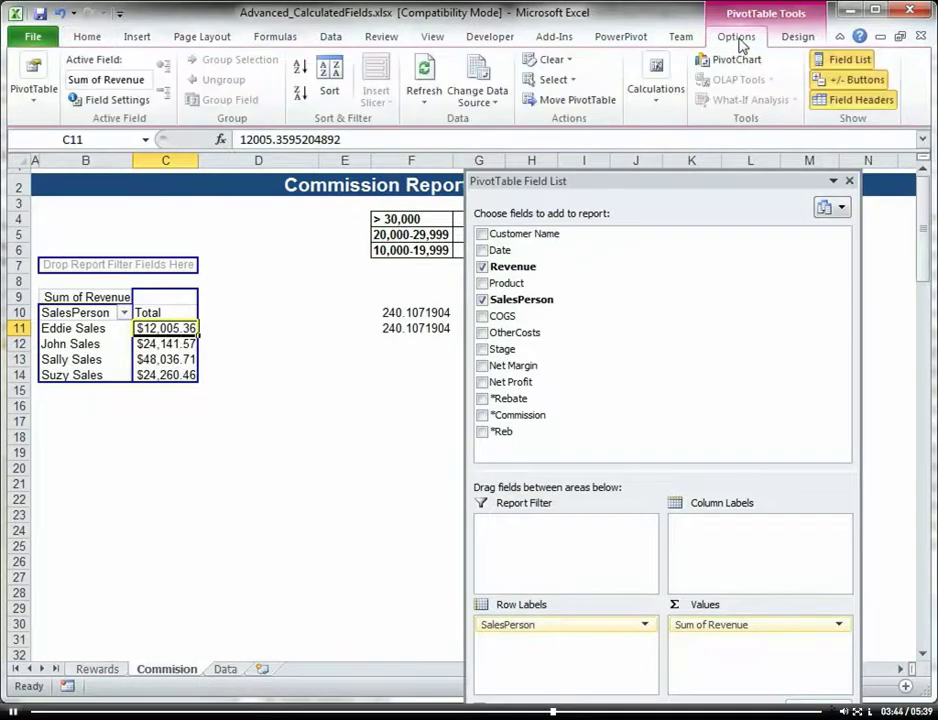
click(658, 100)
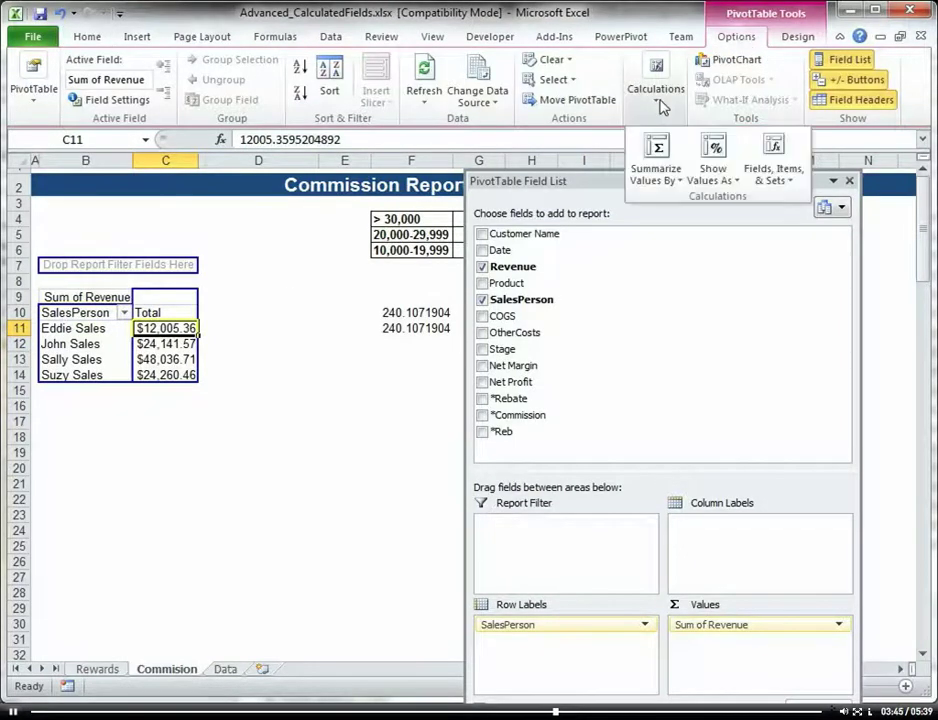
click(774, 172)
click(778, 200)
text(*Sales Comm)
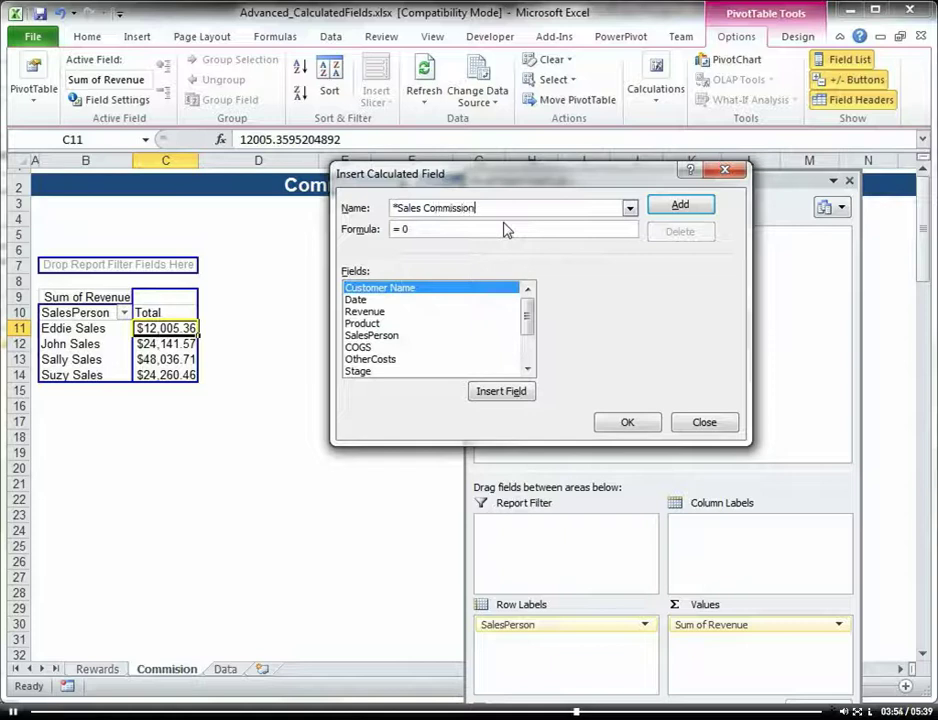
text(ission)
key(Tab)
key(ctrl+v)
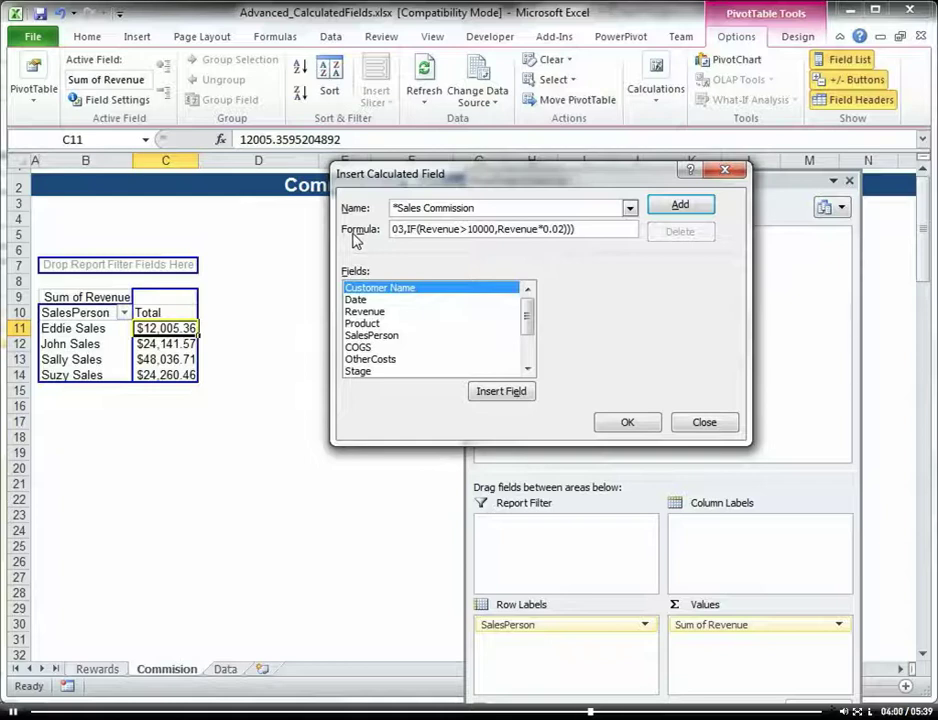
Step: Try to create the *Sales Commission field with the pasted formula
click(369, 312)
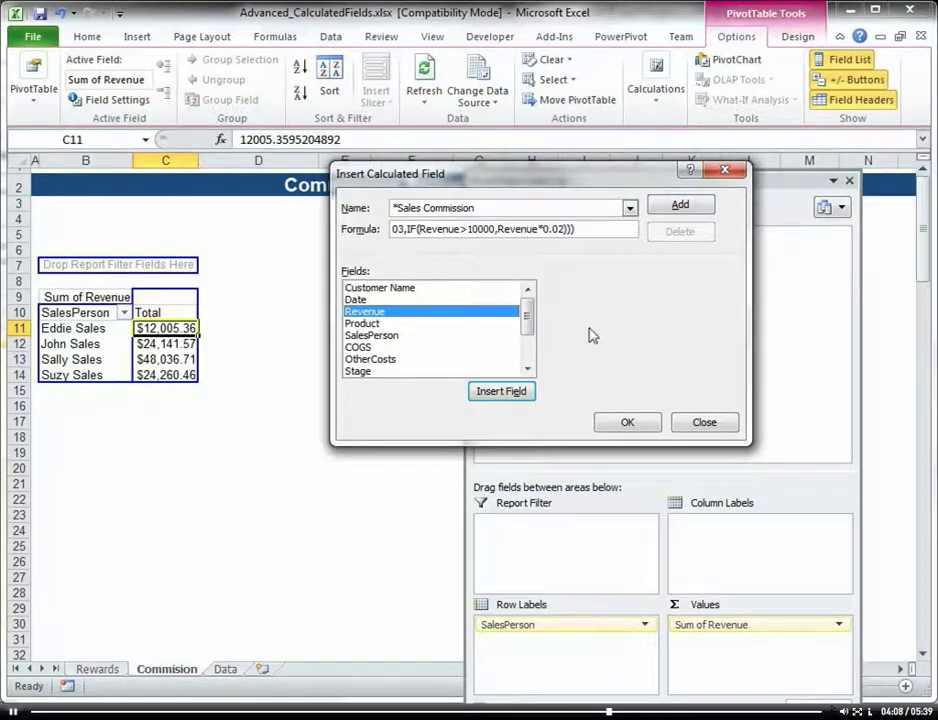
click(624, 422)
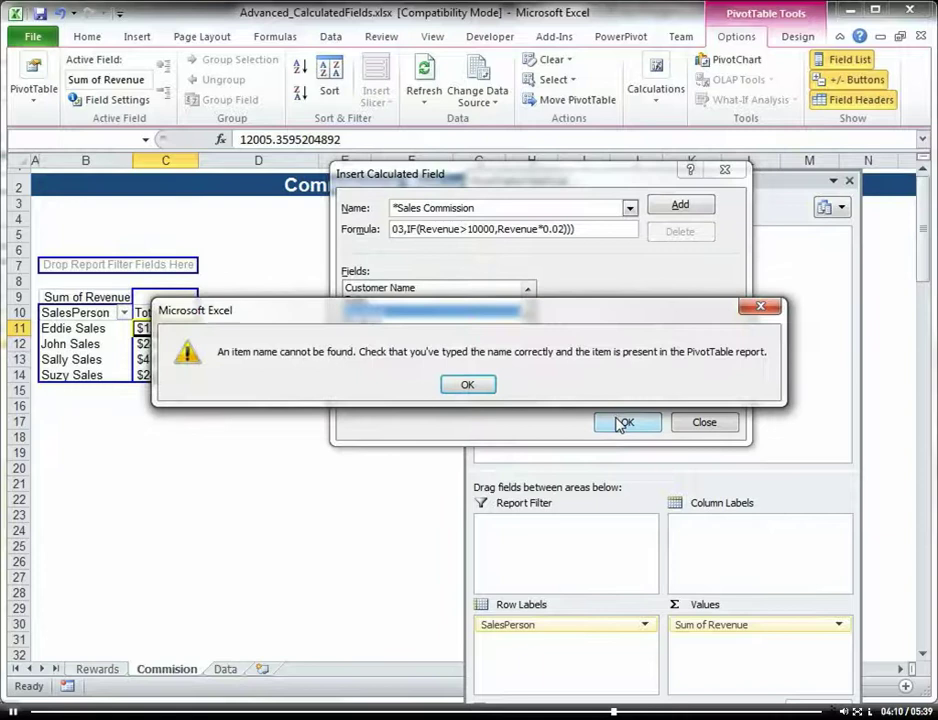
click(475, 387)
click(440, 403)
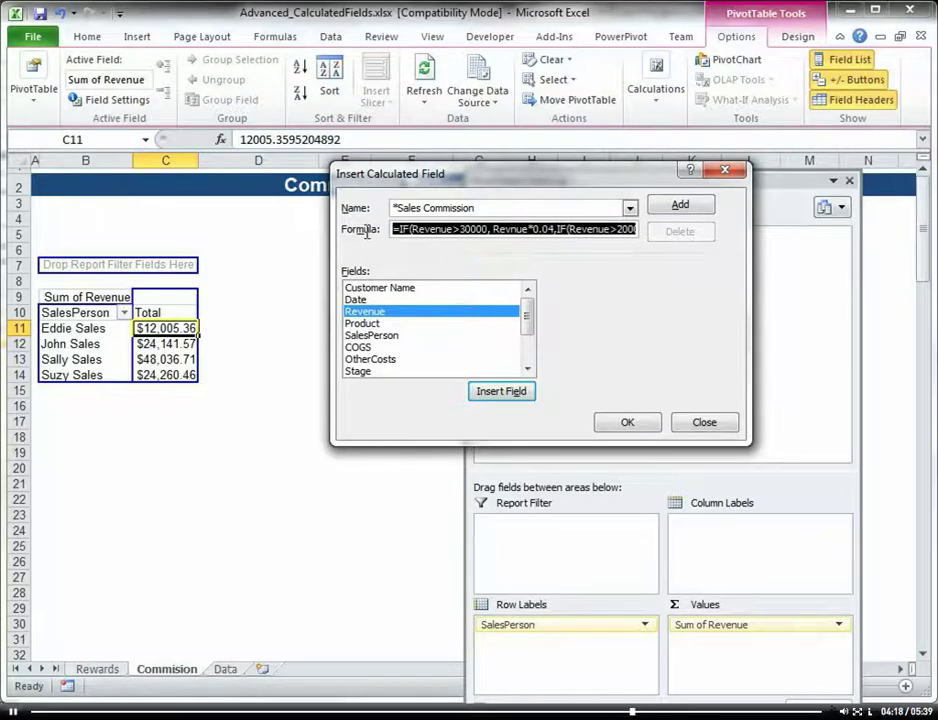
Step: Try to fix the formula by reinserting the Revenue field in the >30000 test and correcting "Revnue" to "Revenue" in the *0.04 result
double_click(432, 229)
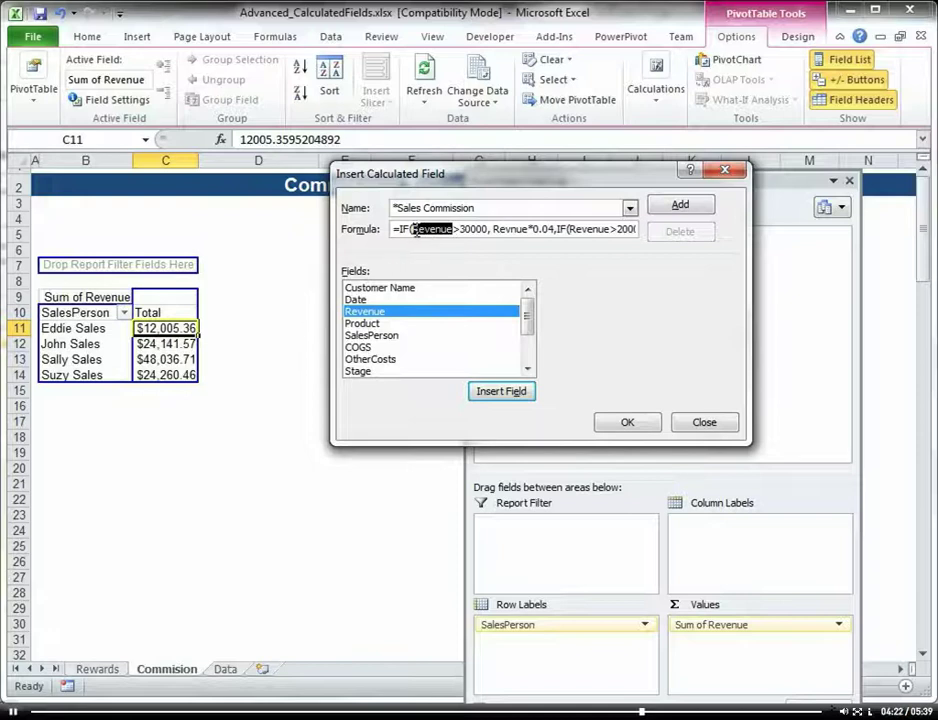
click(368, 313)
double_click(368, 313)
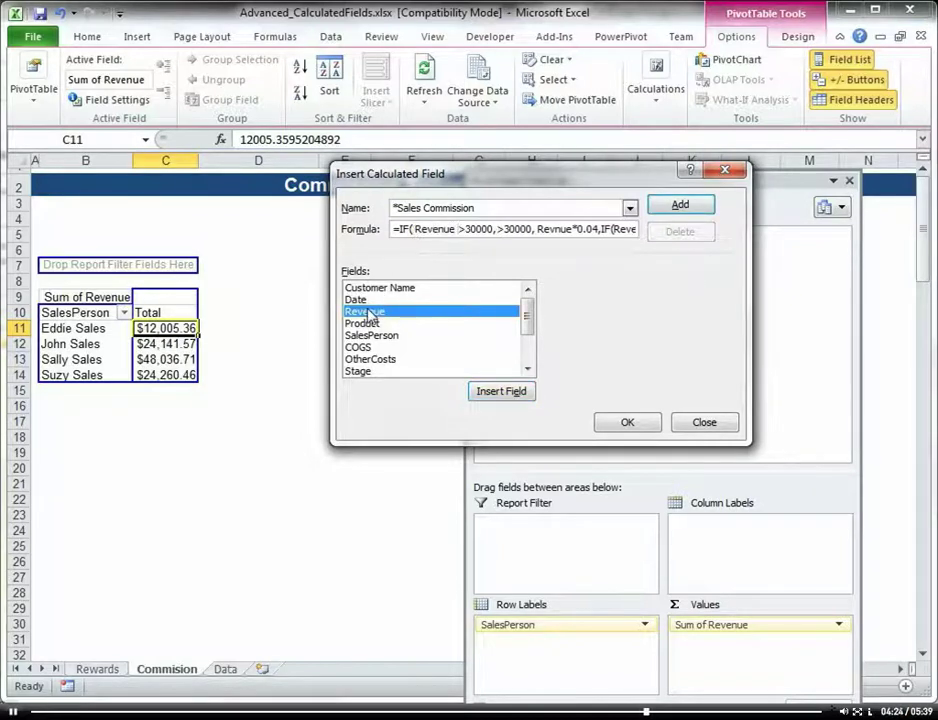
click(557, 229)
text(e)
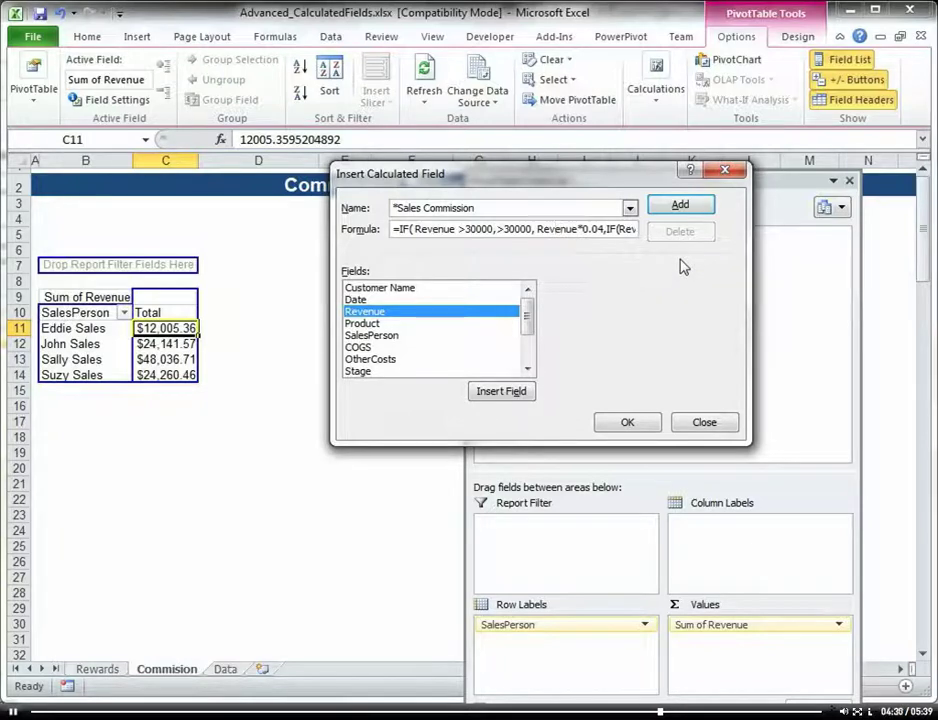
click(628, 423)
click(451, 403)
Step: Examine the calculated field's formula from the *0.04 result through the >10000 test for errors
drag(569, 229, 597, 236)
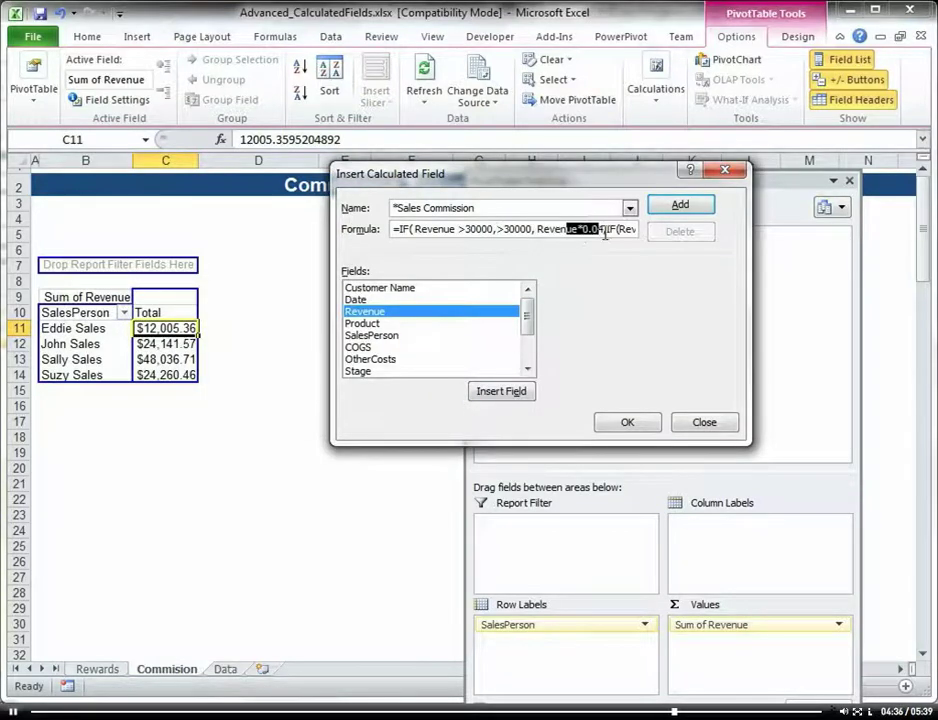
click(576, 230)
key(shift+Left)
key(shift+Left)
key(shift+Left)
key(shift+Left)
key(shift+Left)
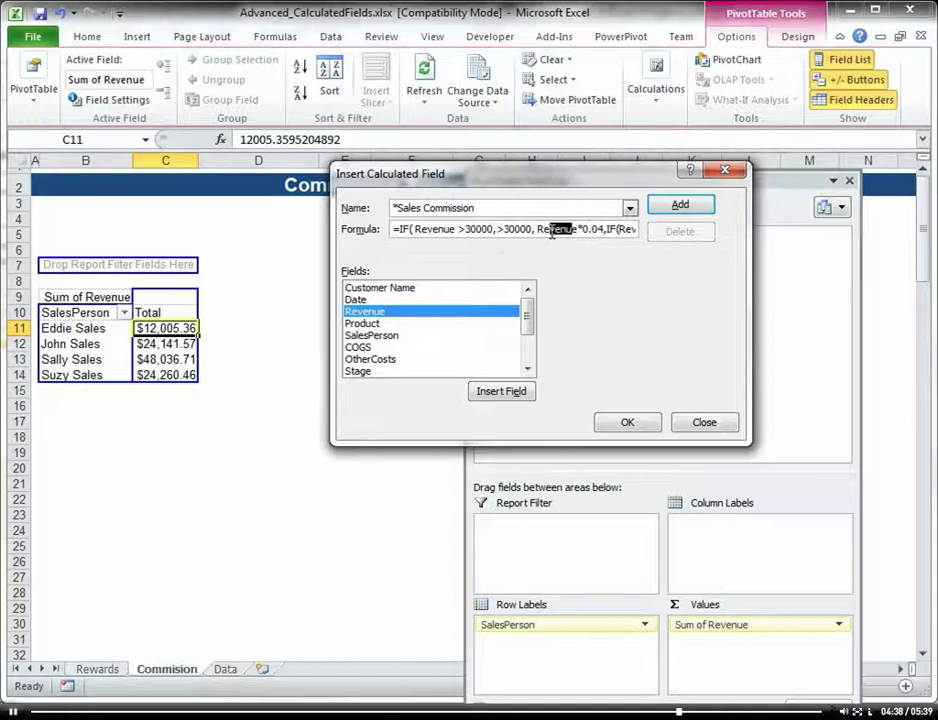
click(630, 228)
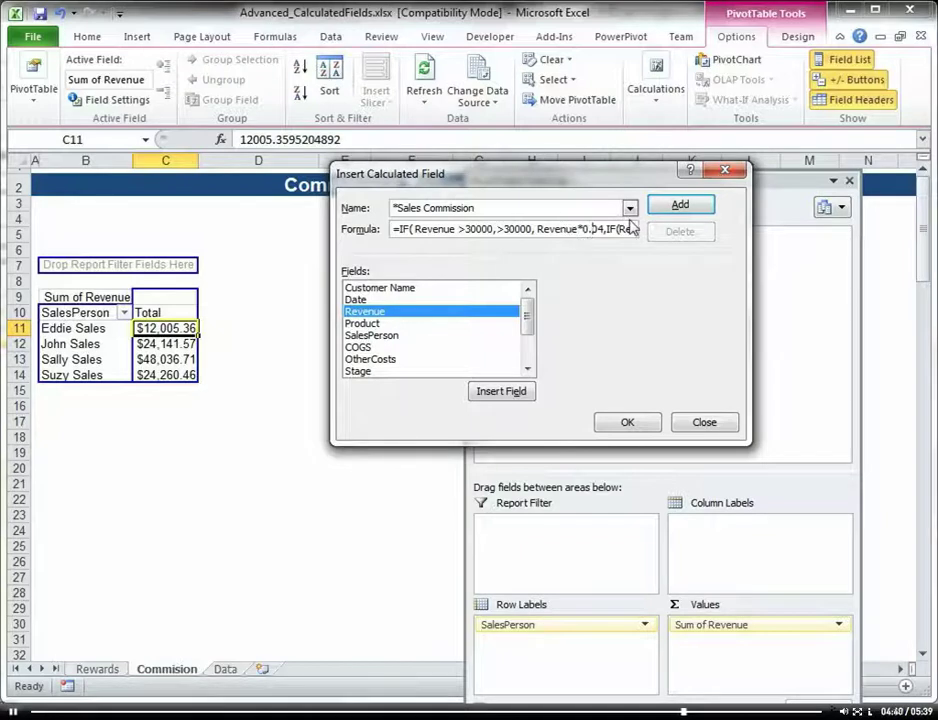
key(Right)
key(Right)
key(Right)
key(Right)
key(Right)
key(Right)
key(Right)
key(Right)
key(Right)
key(Right)
key(Right)
key(Right)
key(Right)
key(Right)
key(Right)
key(Right)
key(Right)
key(Right)
key(Right)
key(Right)
key(Right)
key(Right)
key(Right)
key(Right)
key(Right)
key(Right)
key(Right)
key(Right)
key(Right)
key(Right)
key(Right)
key(Right)
key(Right)
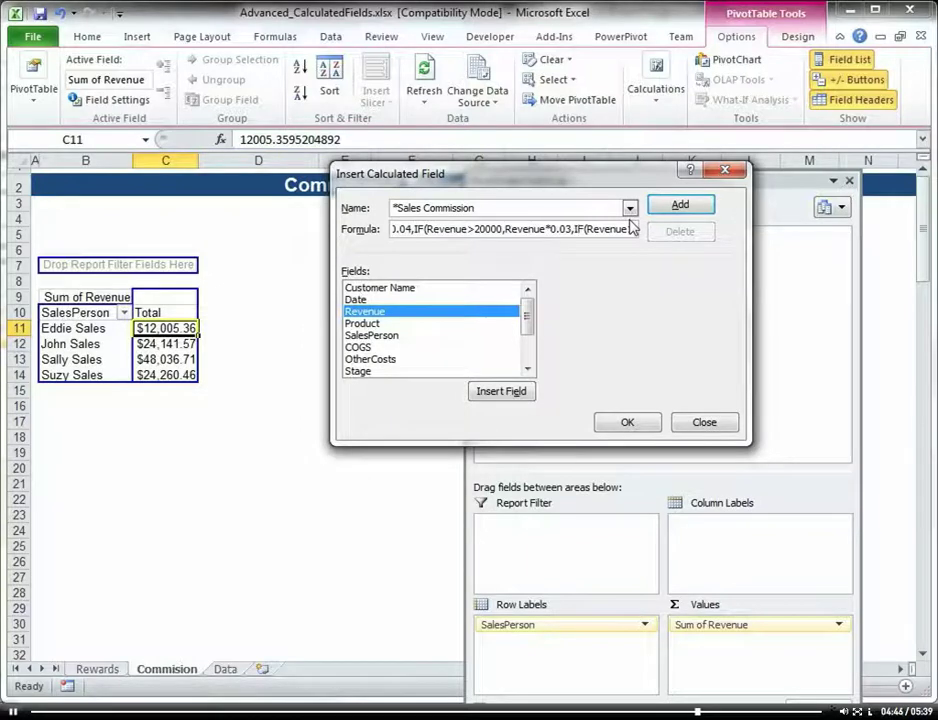
key(Right)
key(Right)
key(Right)
key(Right)
key(Right)
key(Right)
key(Right)
key(Right)
key(Right)
key(Right)
key(Right)
key(Right)
key(Right)
key(Right)
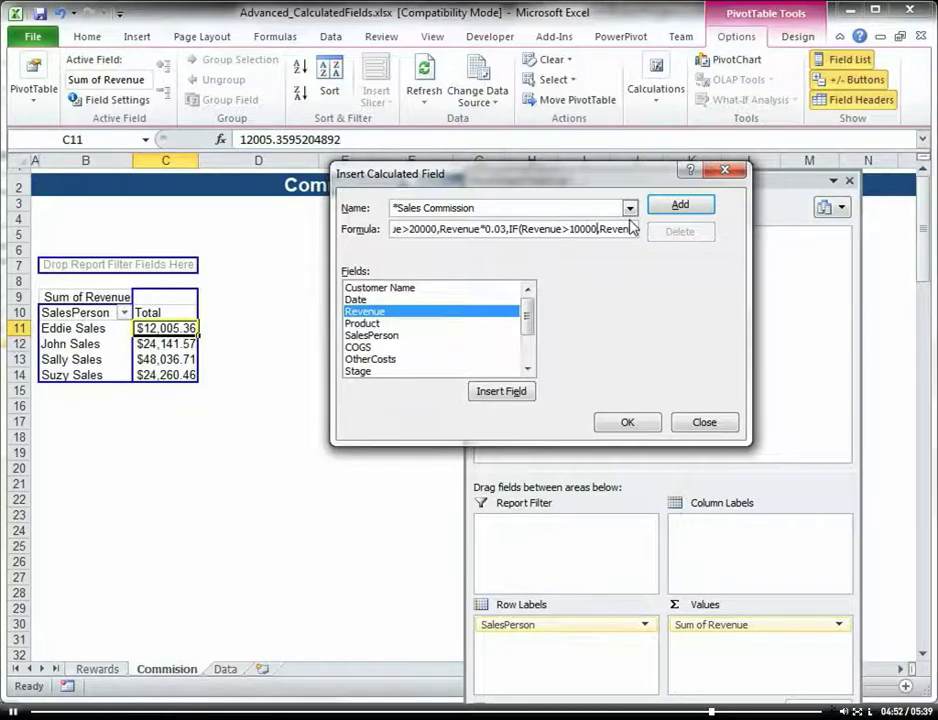
key(Right)
key(Right)
key(Right)
key(Right)
key(Right)
key(Right)
key(Right)
key(Right)
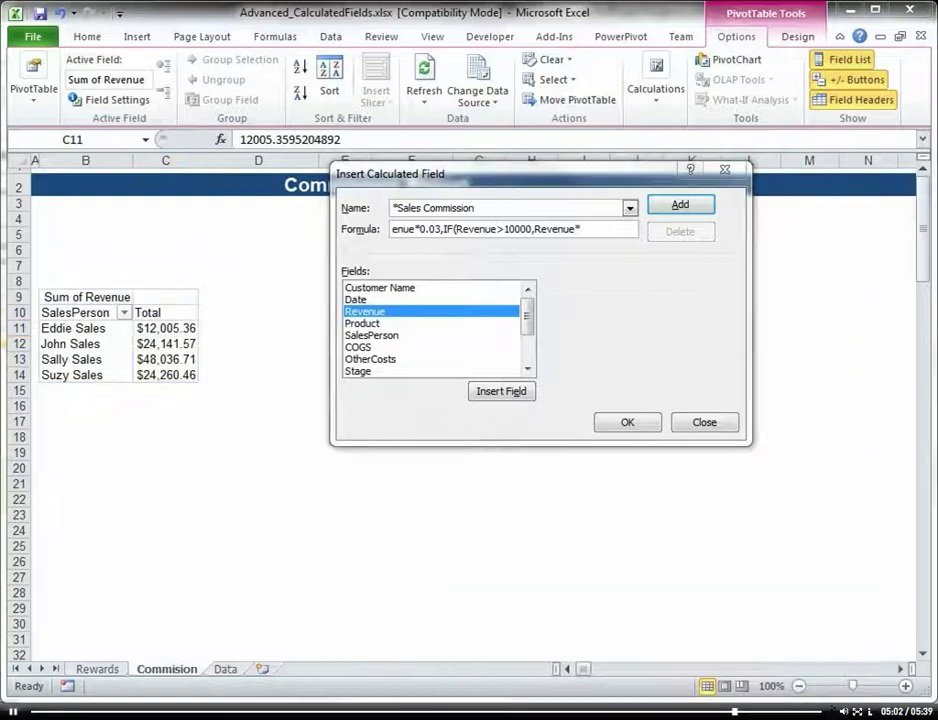
Step: Copy the complete formula from Notepad again and replace the calculated field's formula in Excel with it
key(alt+Tab)
click(531, 291)
drag(511, 274, 77, 251)
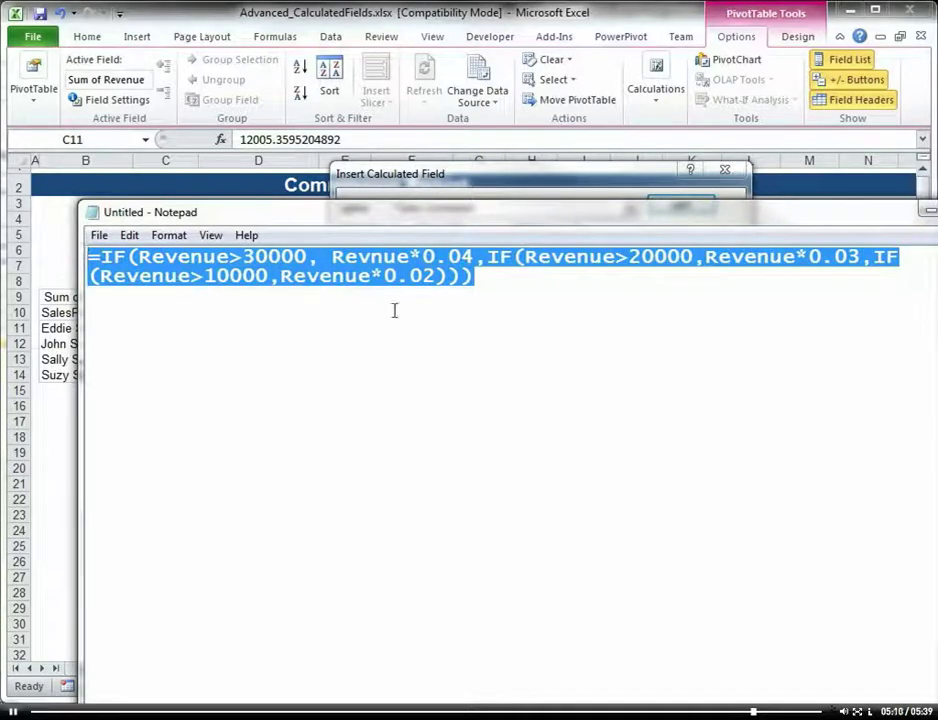
key(alt+Tab)
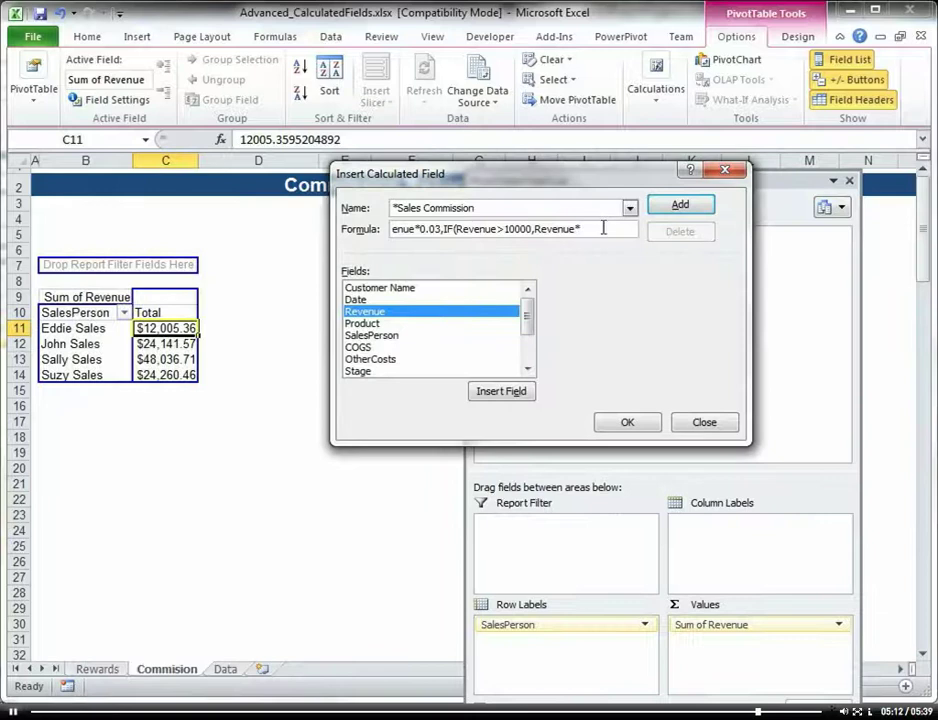
drag(604, 229, 335, 233)
key(ctrl+v)
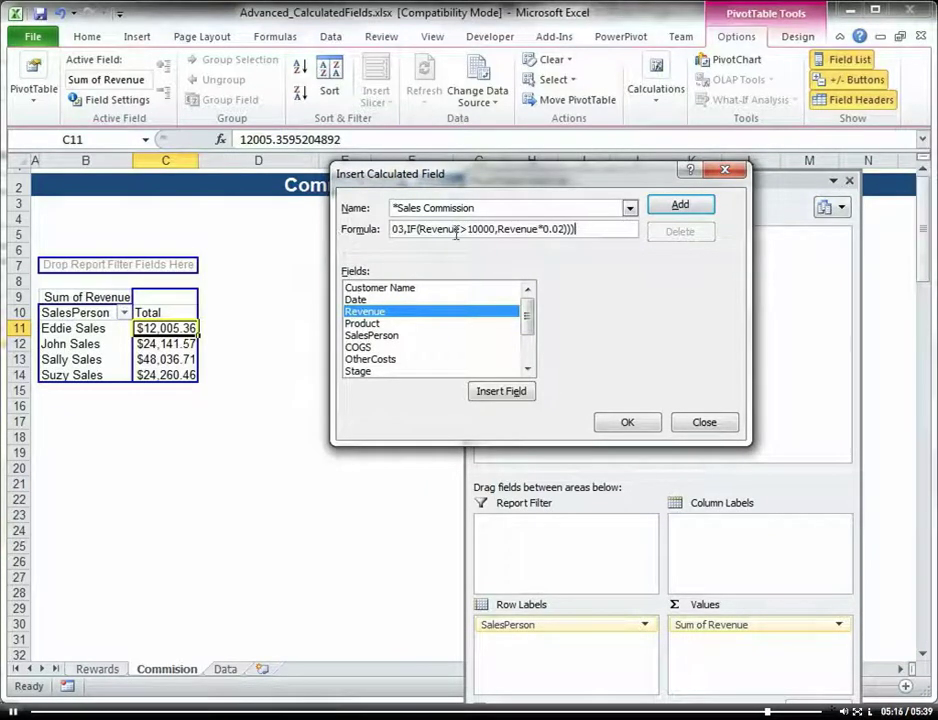
Step: Correct "Revnue" to "Revenue" in the *0.04 result and create the *Sales Commission calculated field
key(ctrl+a)
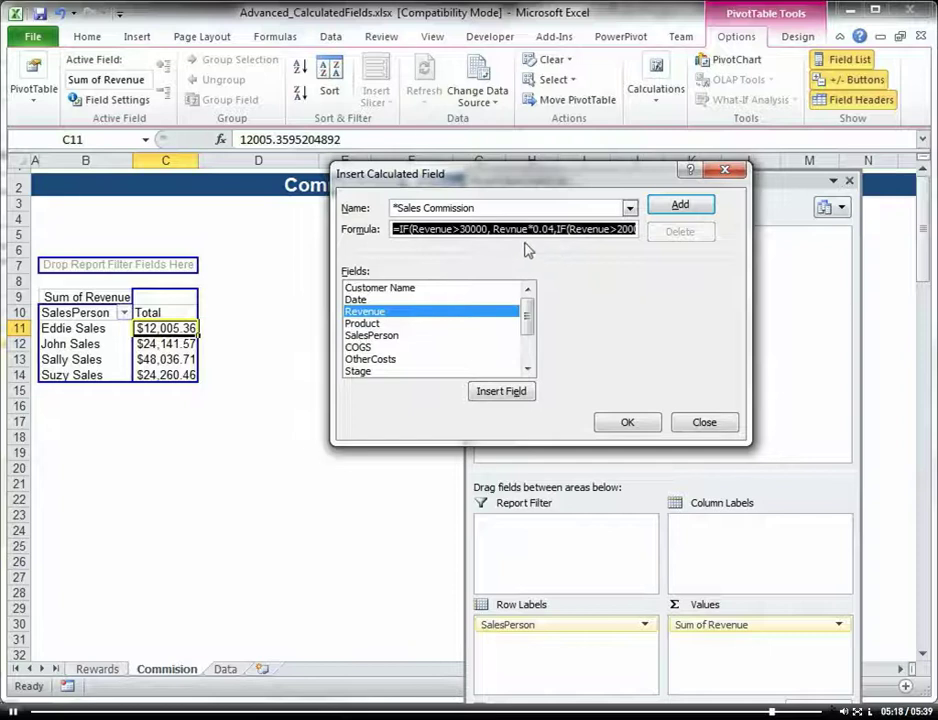
click(506, 229)
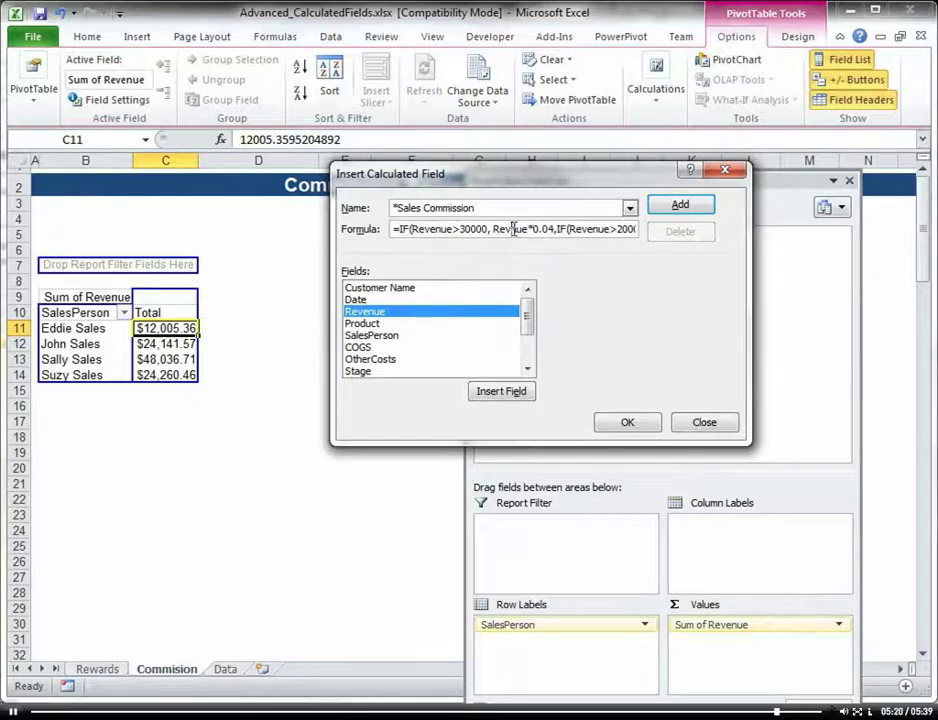
text(e)
click(627, 424)
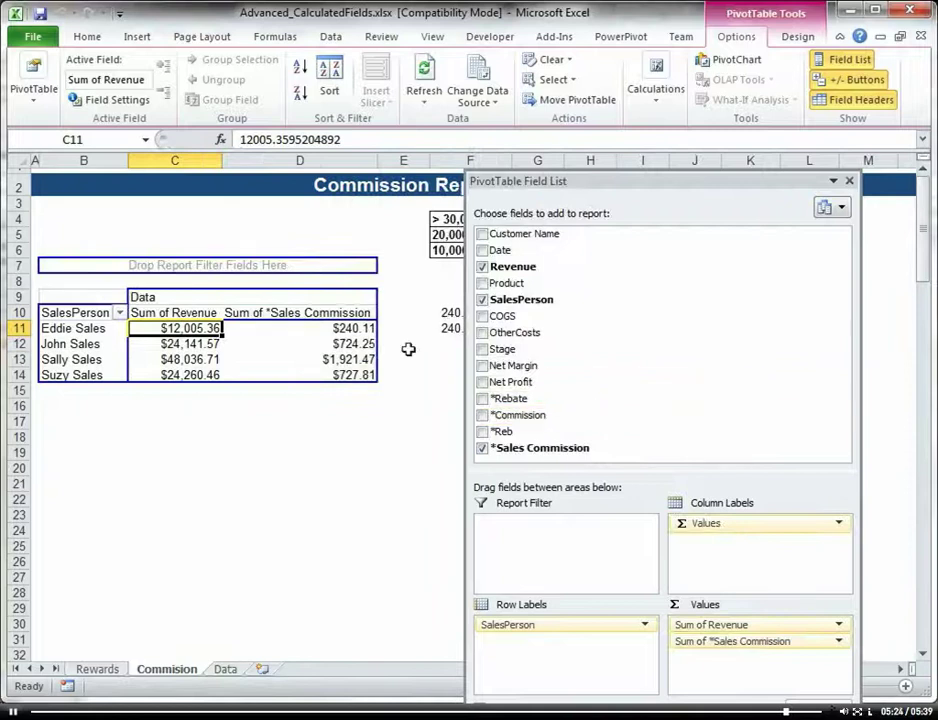
Step: Move the field list away from the pivot table and select the Sum of *Sales Commission values in D11:D14 for review
drag(581, 181, 809, 179)
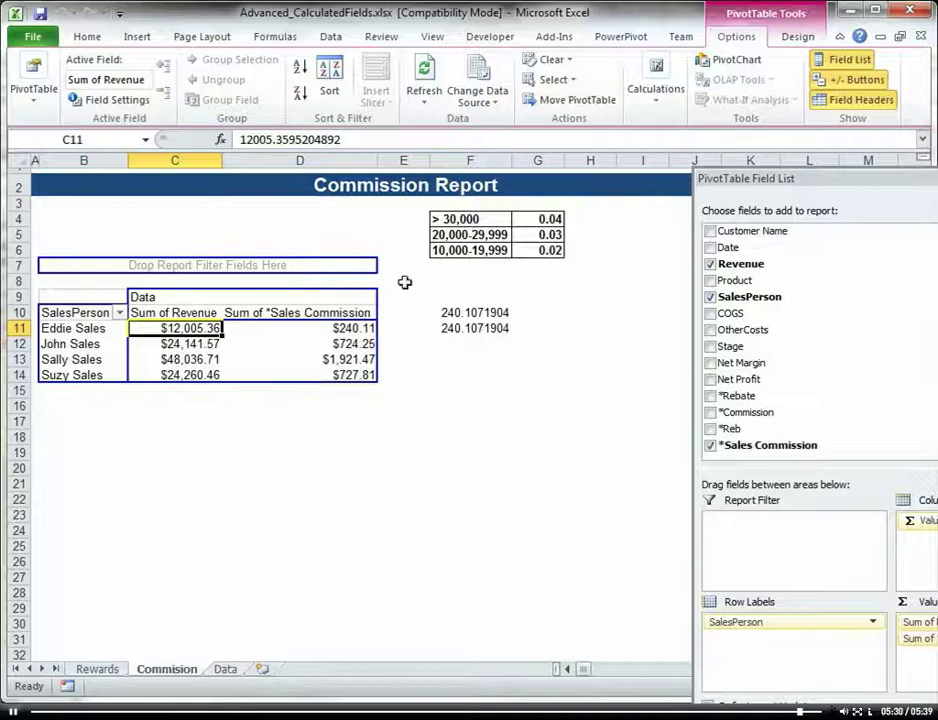
drag(356, 328, 350, 375)
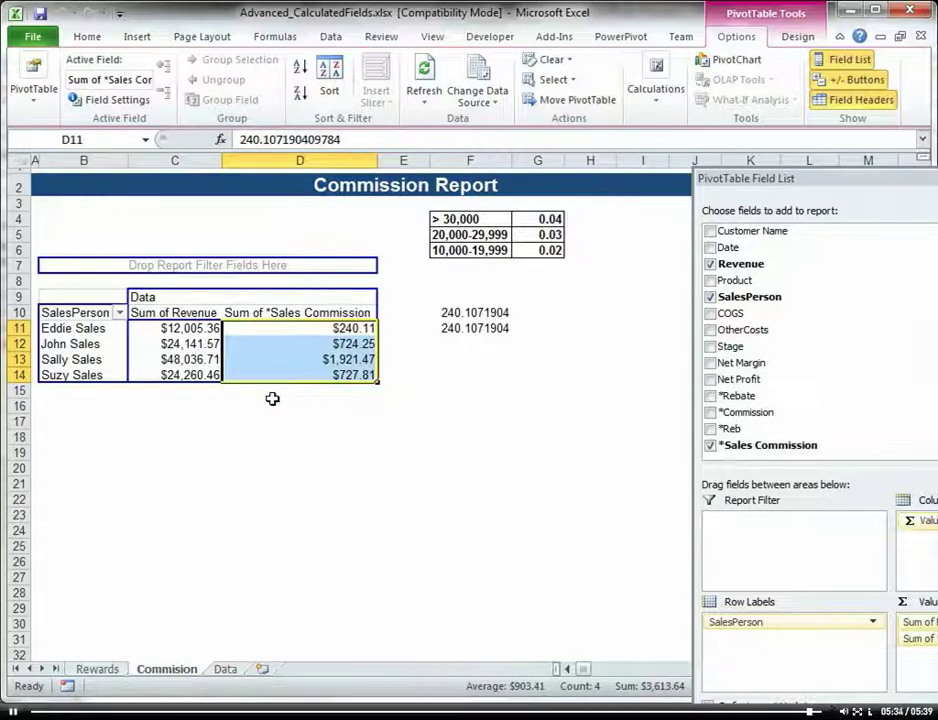